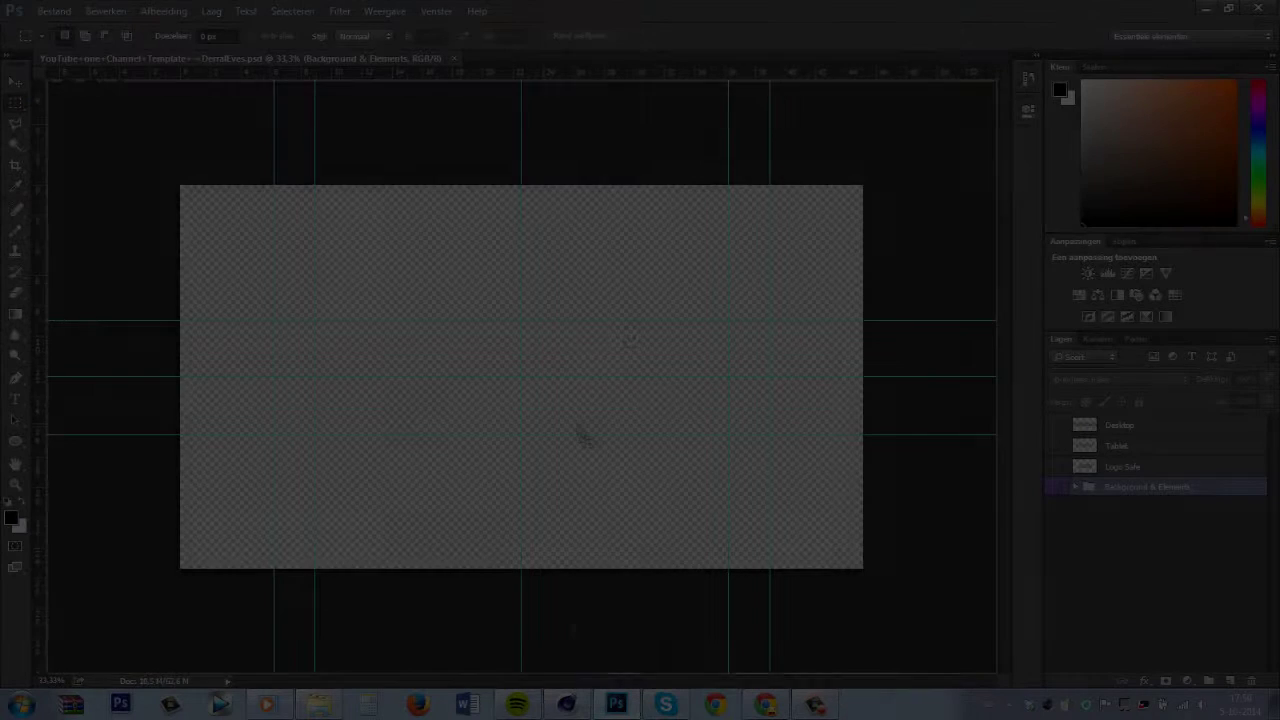
# - Shrink the placed character from its top-right corner and commit, then select Steve's right arm control
pyautogui.moveTo(660, 277); pyautogui.dragTo(586, 314)
pyautogui.press('Return')
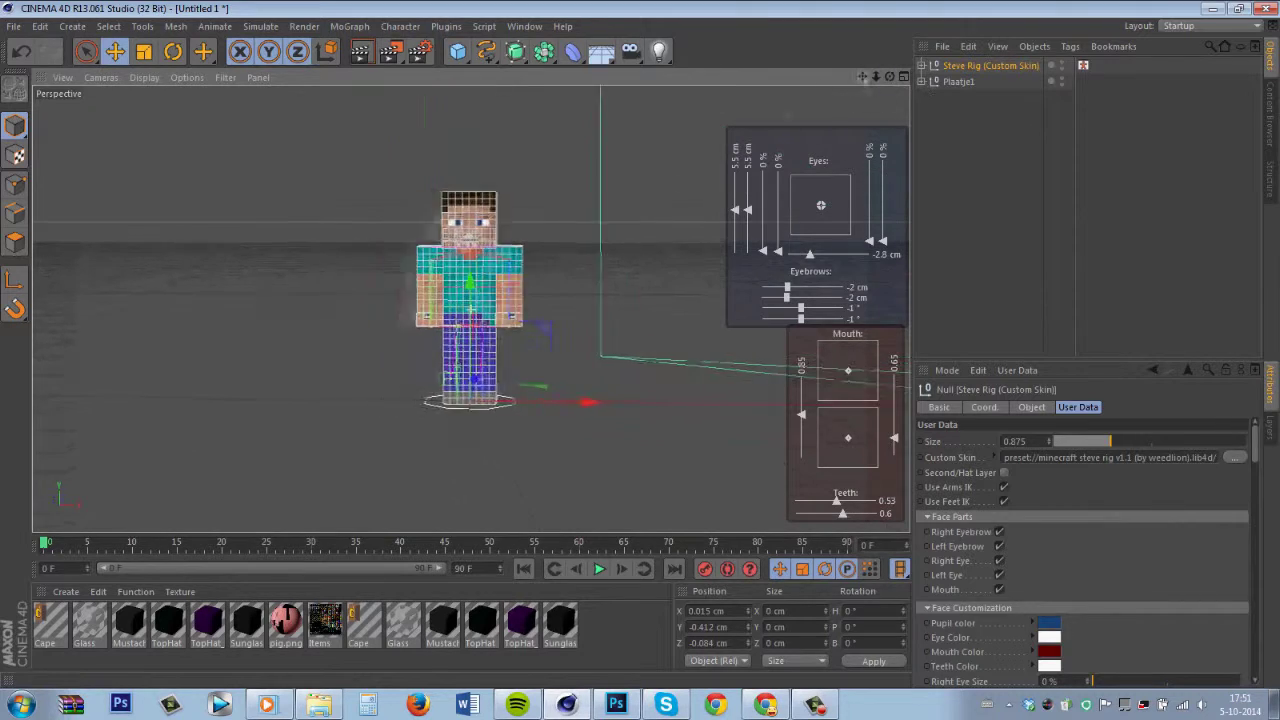
pyautogui.click(308, 392)
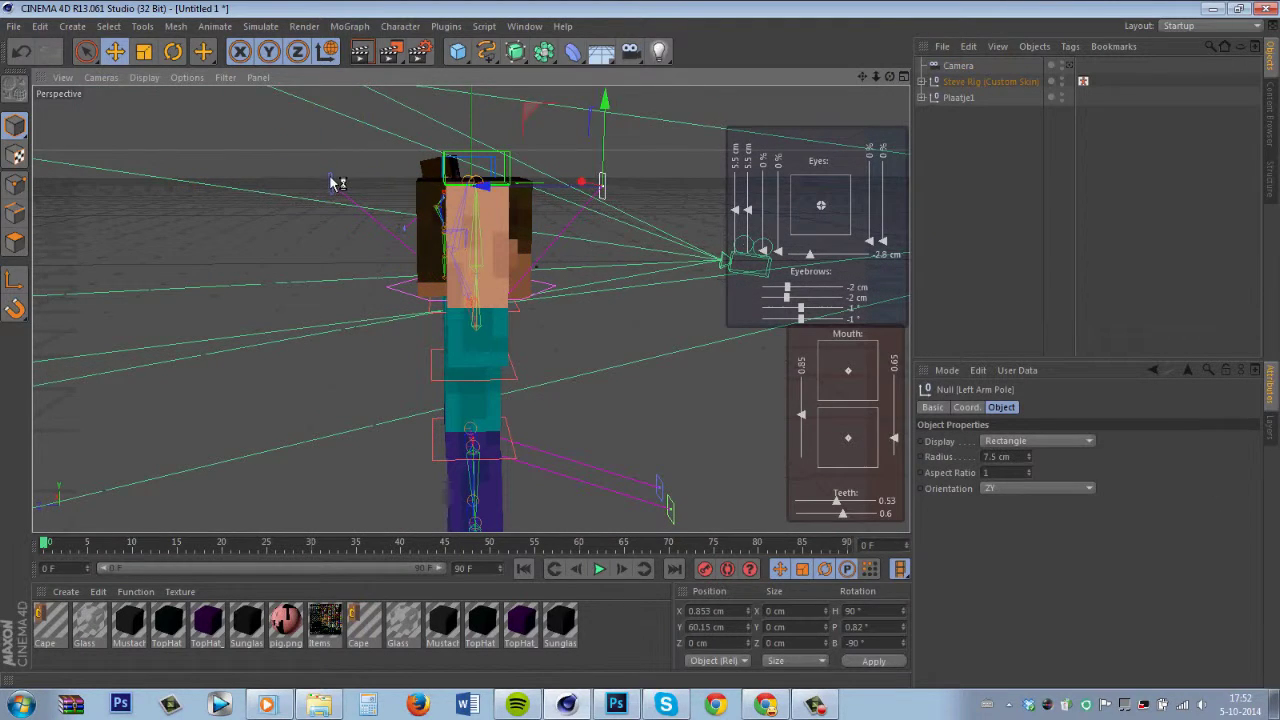
# - Select Steve's left arm control, checking the character from front, rear and face views
pyautogui.keyDown('alt'); pyautogui.moveTo(541, 207); pyautogui.dragTo(480, 230); pyautogui.keyUp('alt')
pyautogui.click(515, 205)
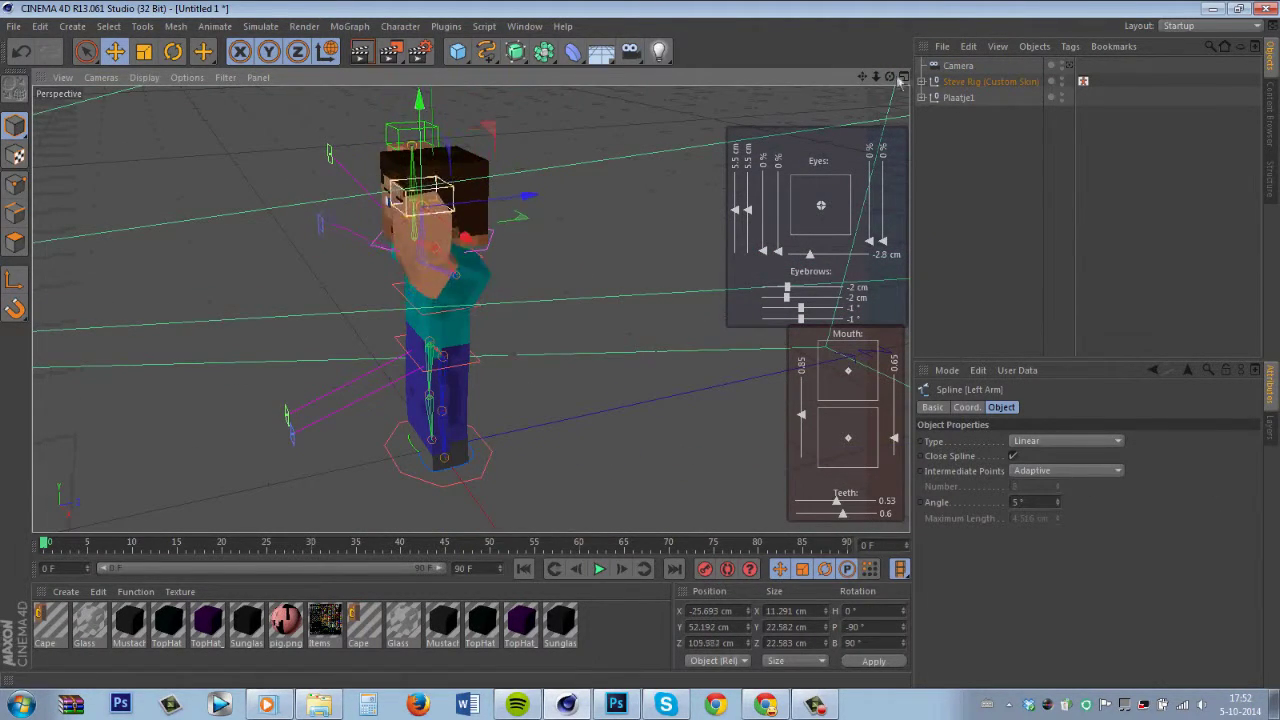
pyautogui.moveTo(897, 82); pyautogui.dragTo(460, 105)
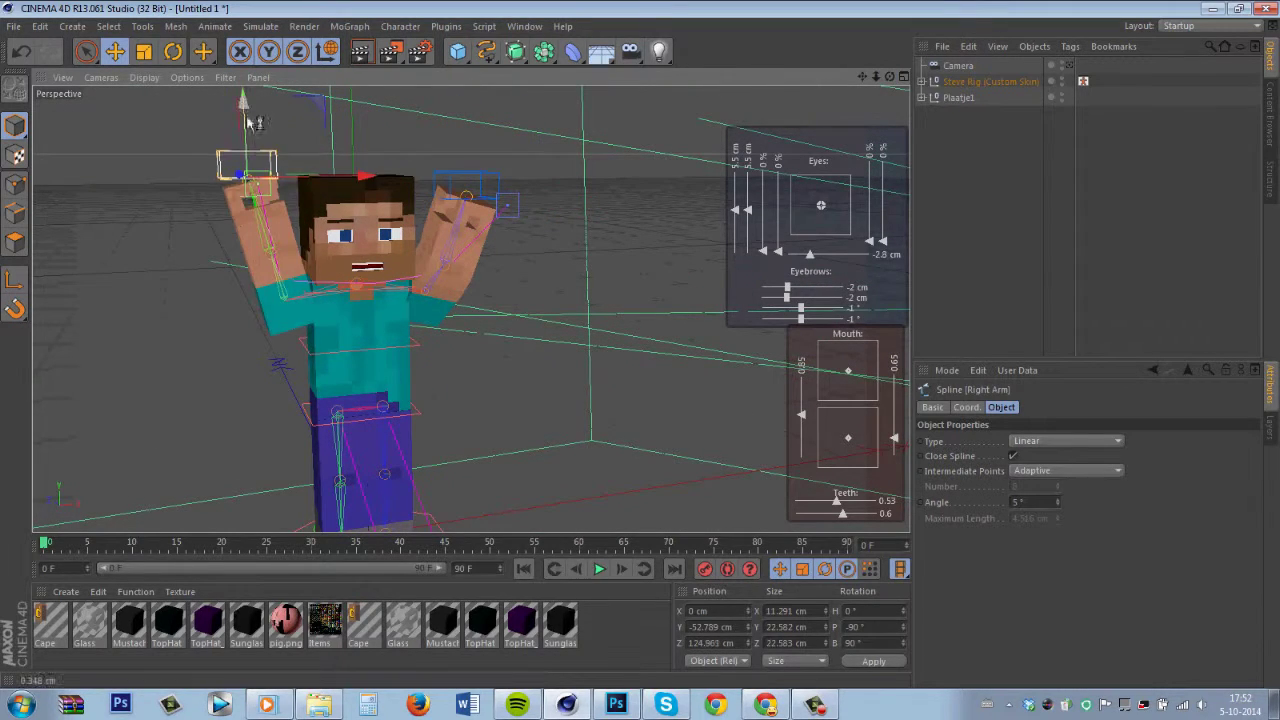
pyautogui.keyDown('alt'); pyautogui.moveTo(480, 230); pyautogui.dragTo(418, 230); pyautogui.keyUp('alt')
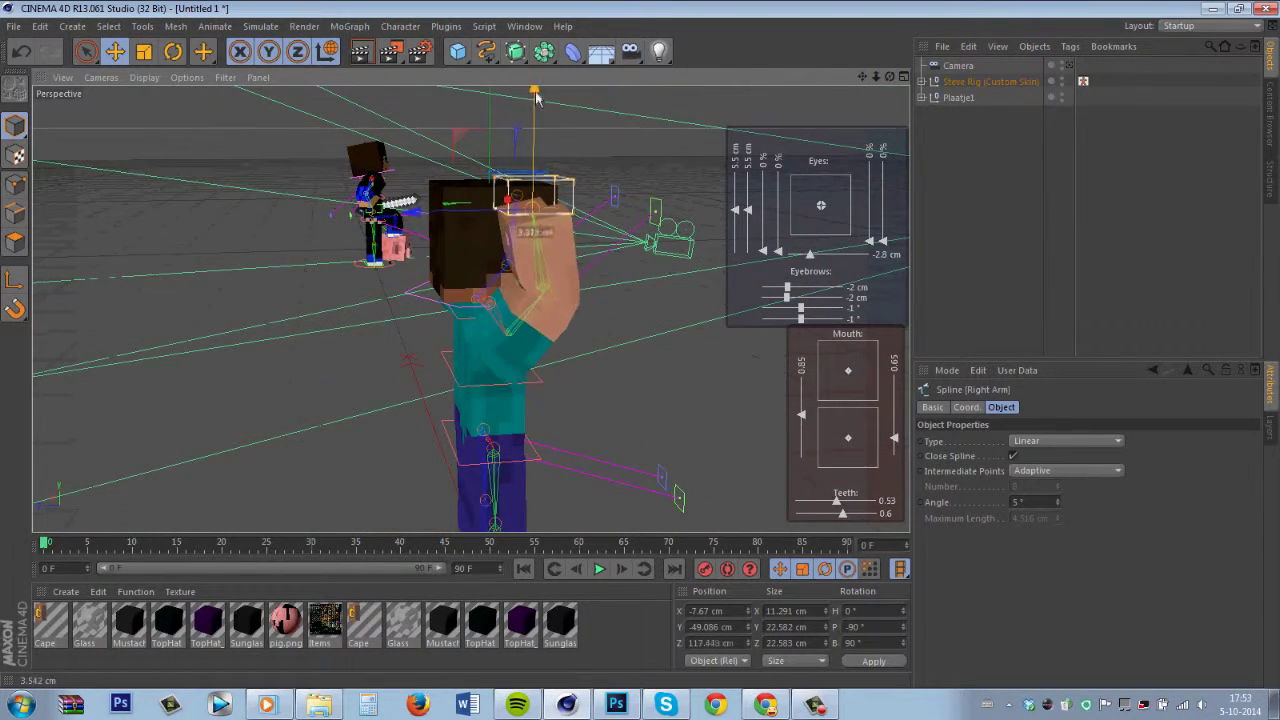
pyautogui.moveTo(808, 123)
pyautogui.keyDown('alt'); pyautogui.mouseDown()
pyautogui.moveTo(369, 229)
pyautogui.moveTo(443, 198)
pyautogui.mouseUp(); pyautogui.keyUp('alt')
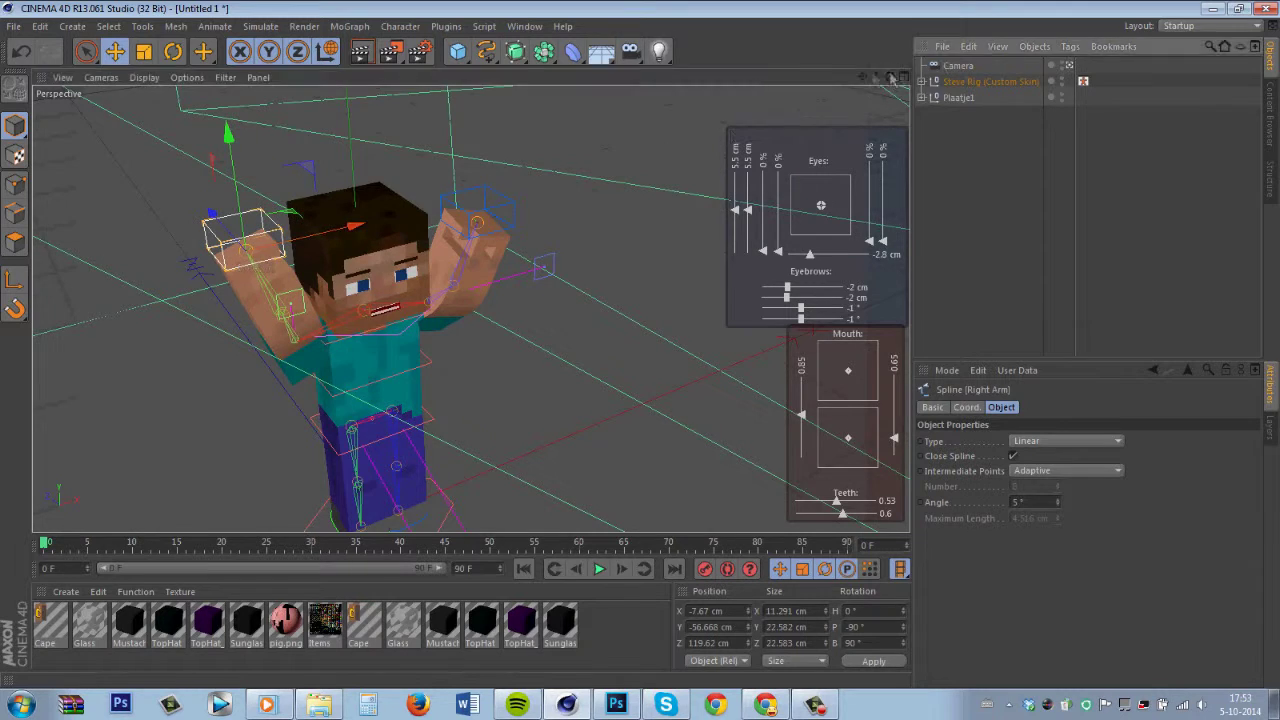
# - Rotate Steve's body into a new pose, then select the Steve rig
pyautogui.press('r')
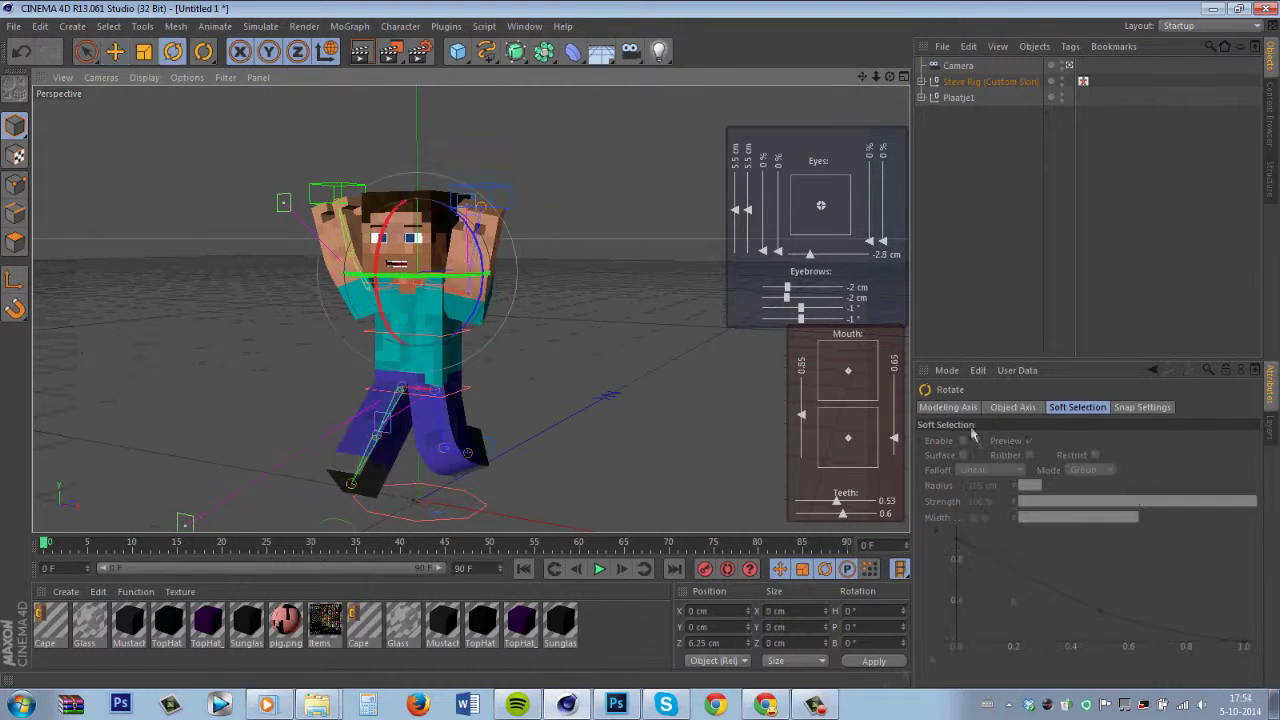
pyautogui.moveTo(470, 215); pyautogui.dragTo(400, 207)
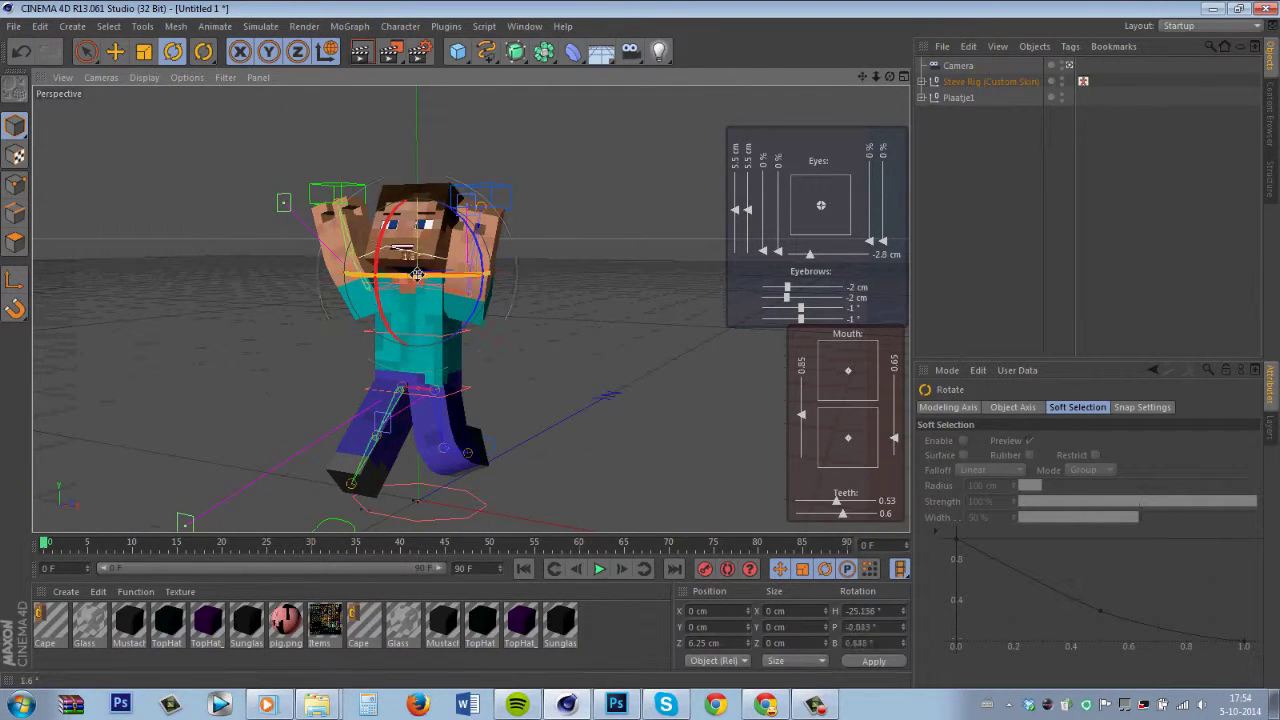
pyautogui.keyDown('alt'); pyautogui.moveTo(500, 300); pyautogui.dragTo(737, 210); pyautogui.keyUp('alt')
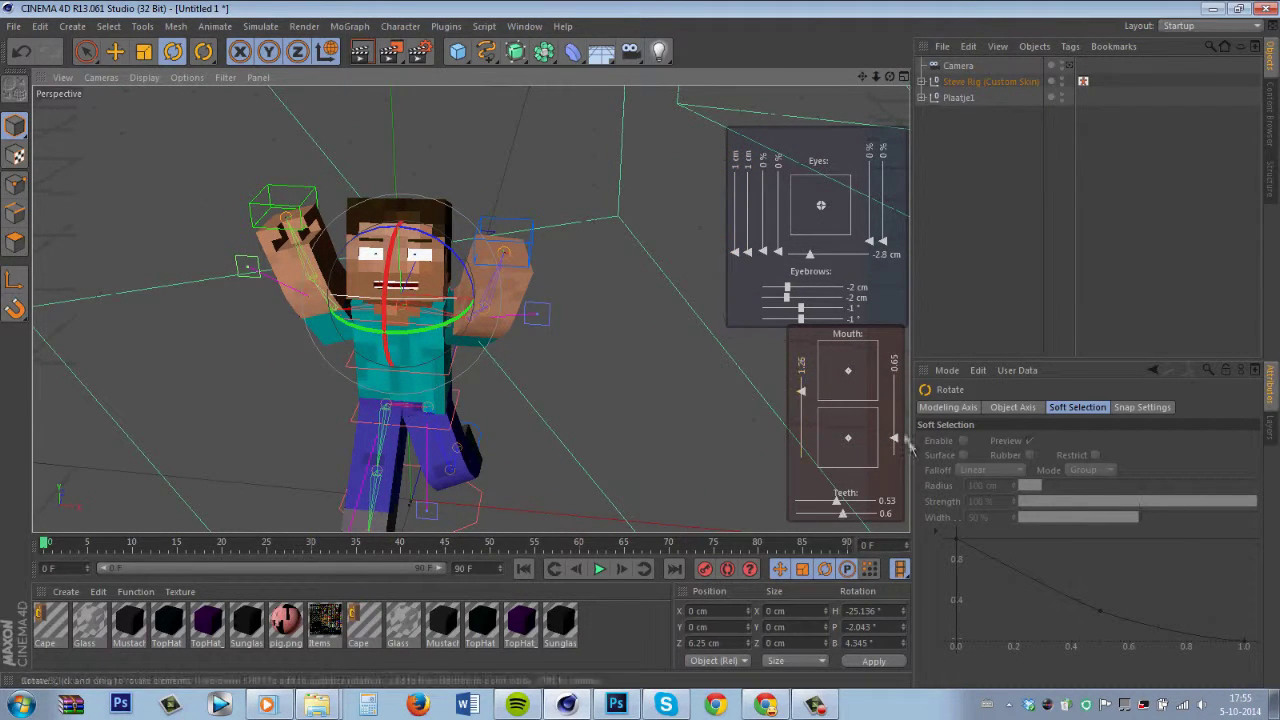
pyautogui.click(978, 82)
pyautogui.click(1235, 457)
# - Apply the chosen skin image to the rig and accept the copy-to-project prompt
pyautogui.click(86, 114)
pyautogui.click(423, 374)
pyautogui.click(630, 405)
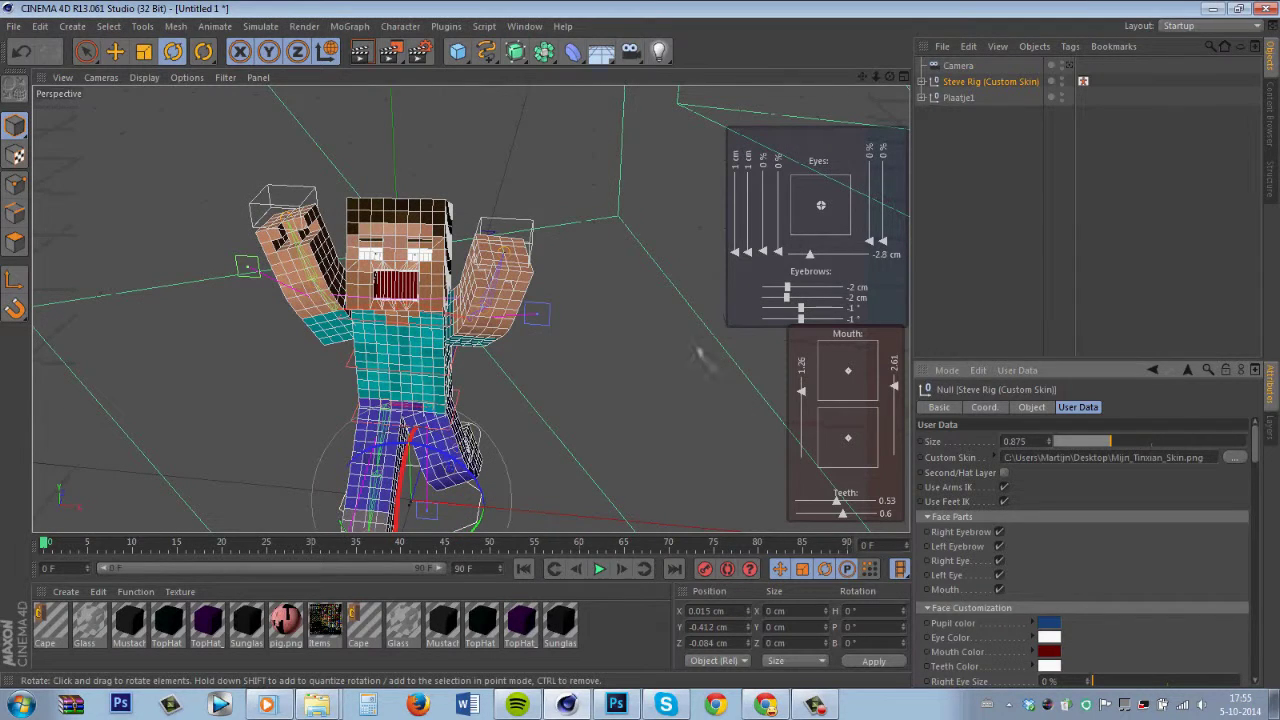
# - Expand Steve Rig > Body Parts > Head, select Eyes and scale the eyes on the face
pyautogui.click(928, 81)
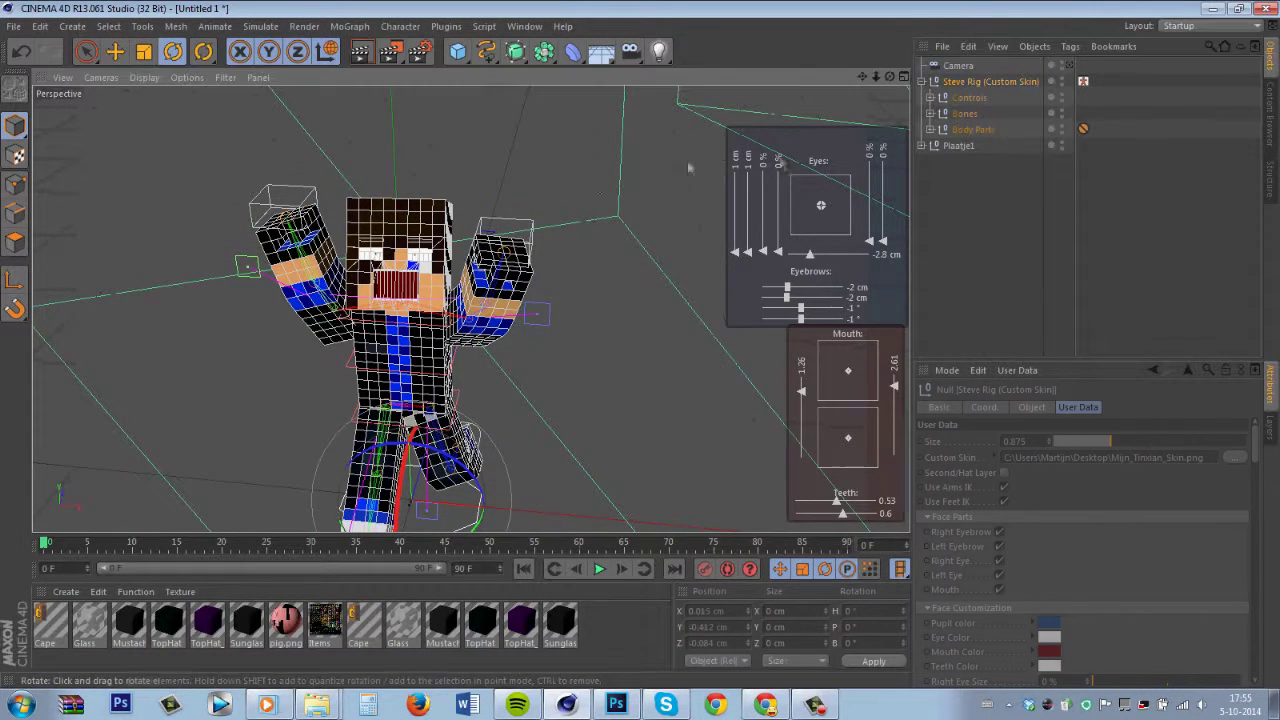
pyautogui.click(930, 129)
pyautogui.click(938, 161)
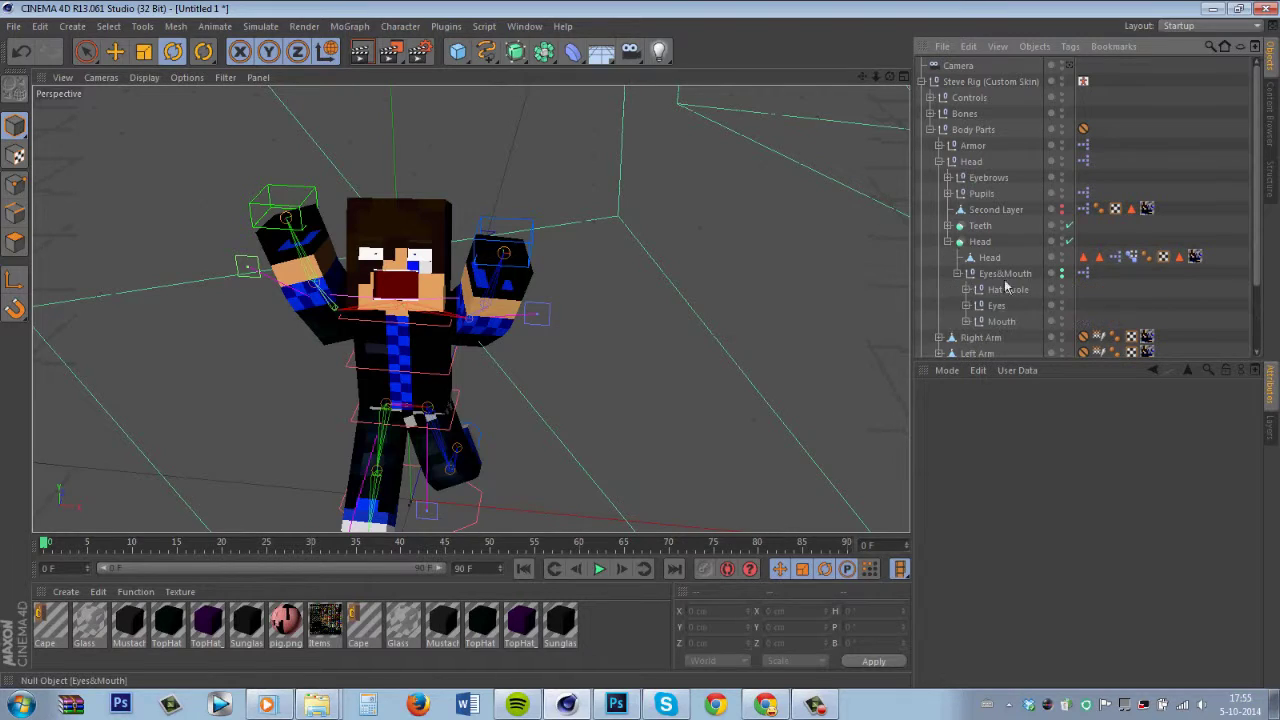
pyautogui.click(996, 305)
pyautogui.moveTo(396, 150); pyautogui.dragTo(395, 113)
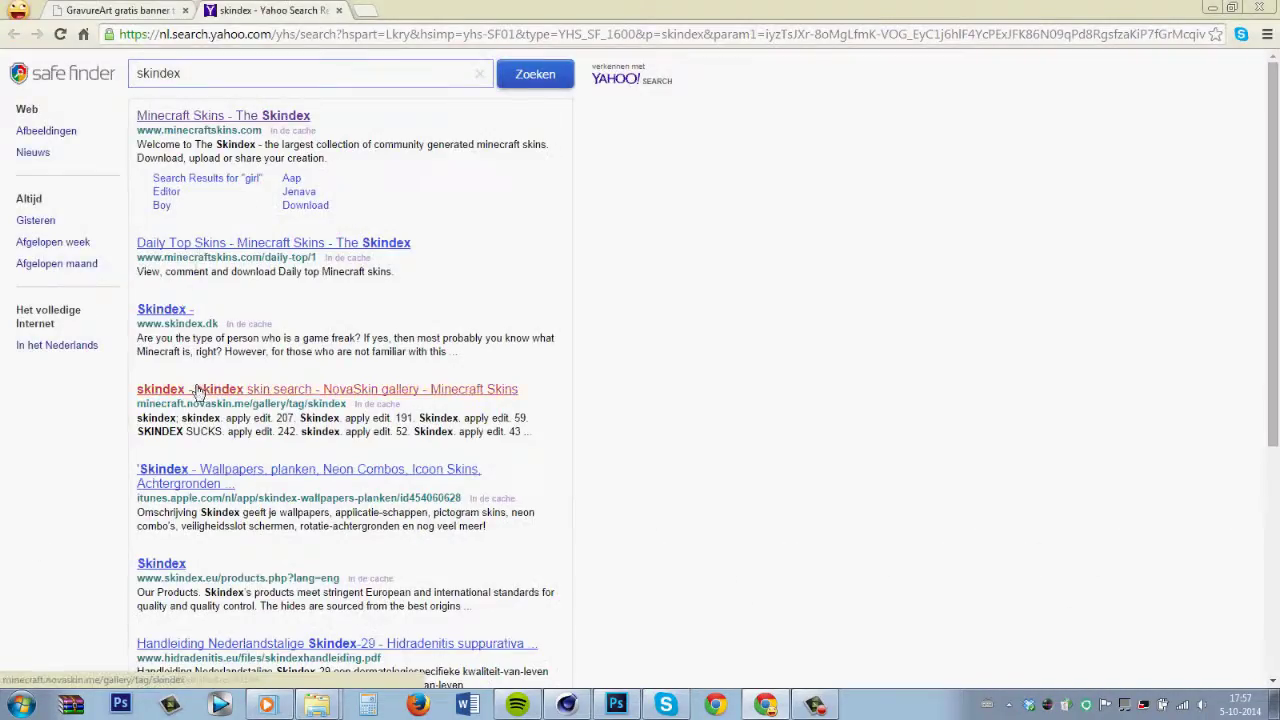
# - Open The Skindex from the search results and go to its upload page's login form
pyautogui.click(198, 390)
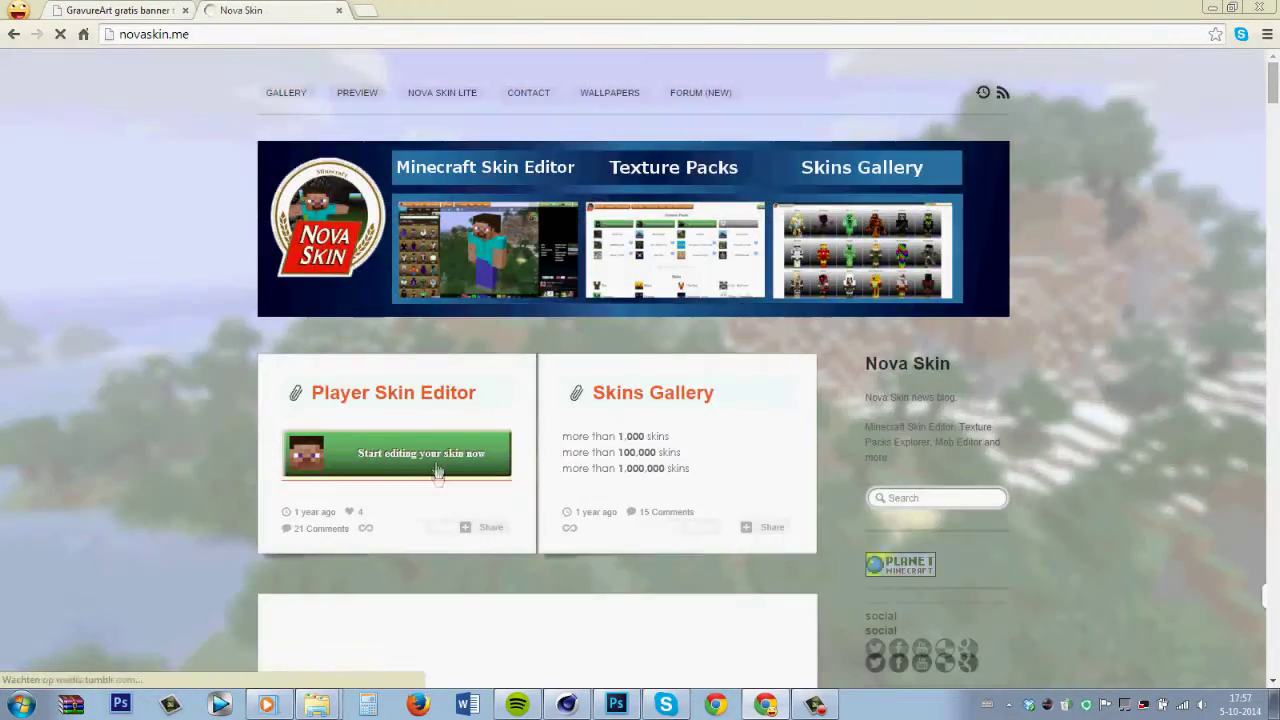
pyautogui.scroll(-5, 180, 90)
pyautogui.scroll(-6, 180, 90)
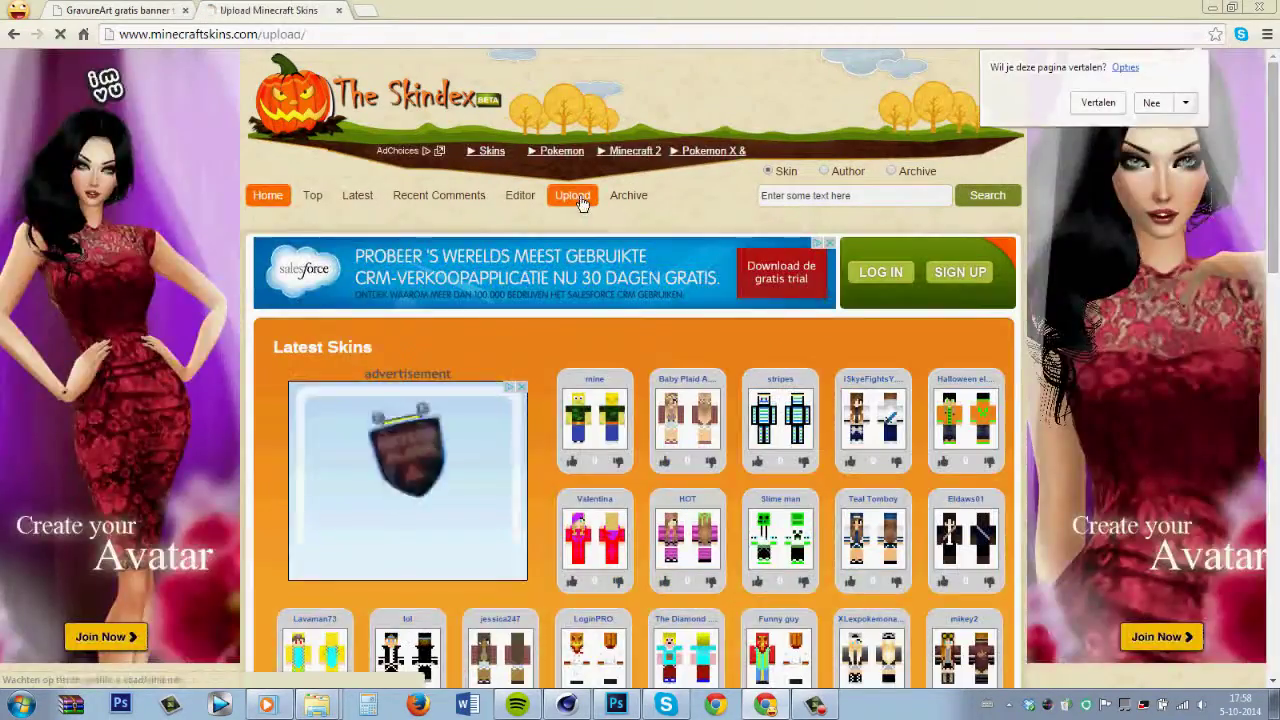
pyautogui.click(573, 195)
pyautogui.click(580, 346)
# - Log in to The Skindex with the account password, retrying after the first attempt
pyautogui.click(671, 448)
pyautogui.press('Return')
pyautogui.click(669, 478)
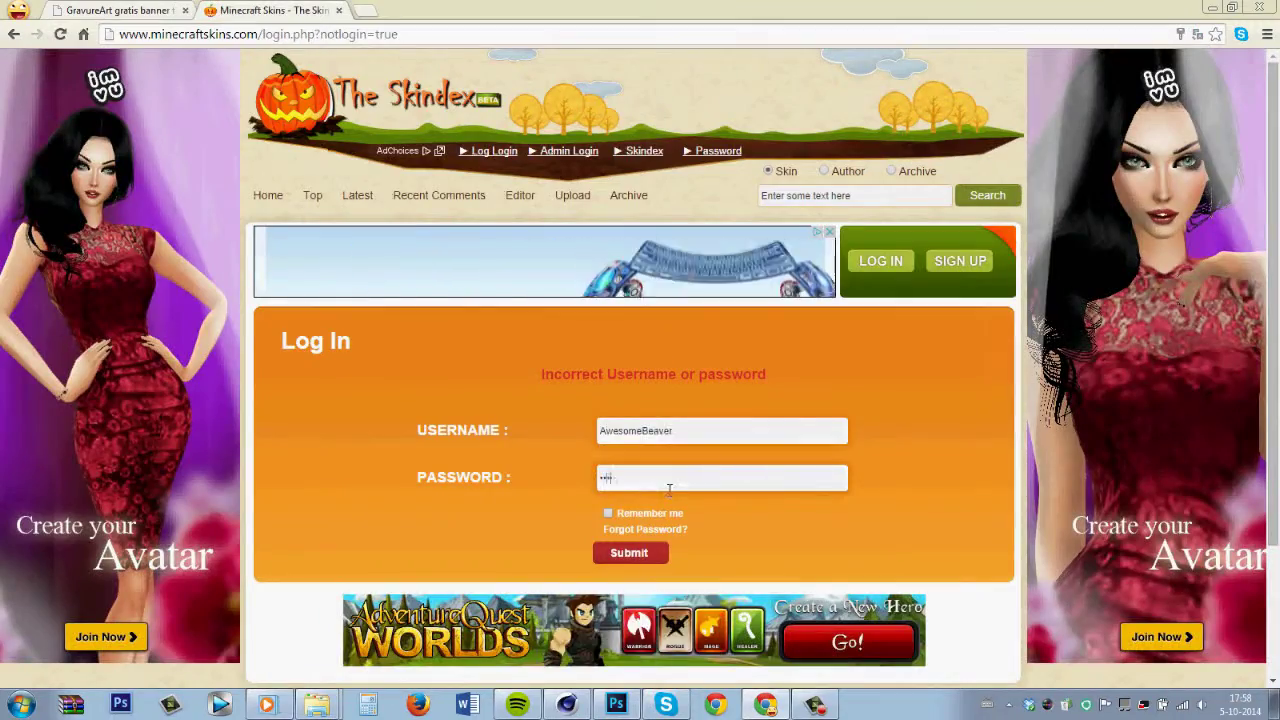
pyautogui.press('Return')
# - Choose a skin image file for the upload form
pyautogui.scroll(-3, 497, 441)
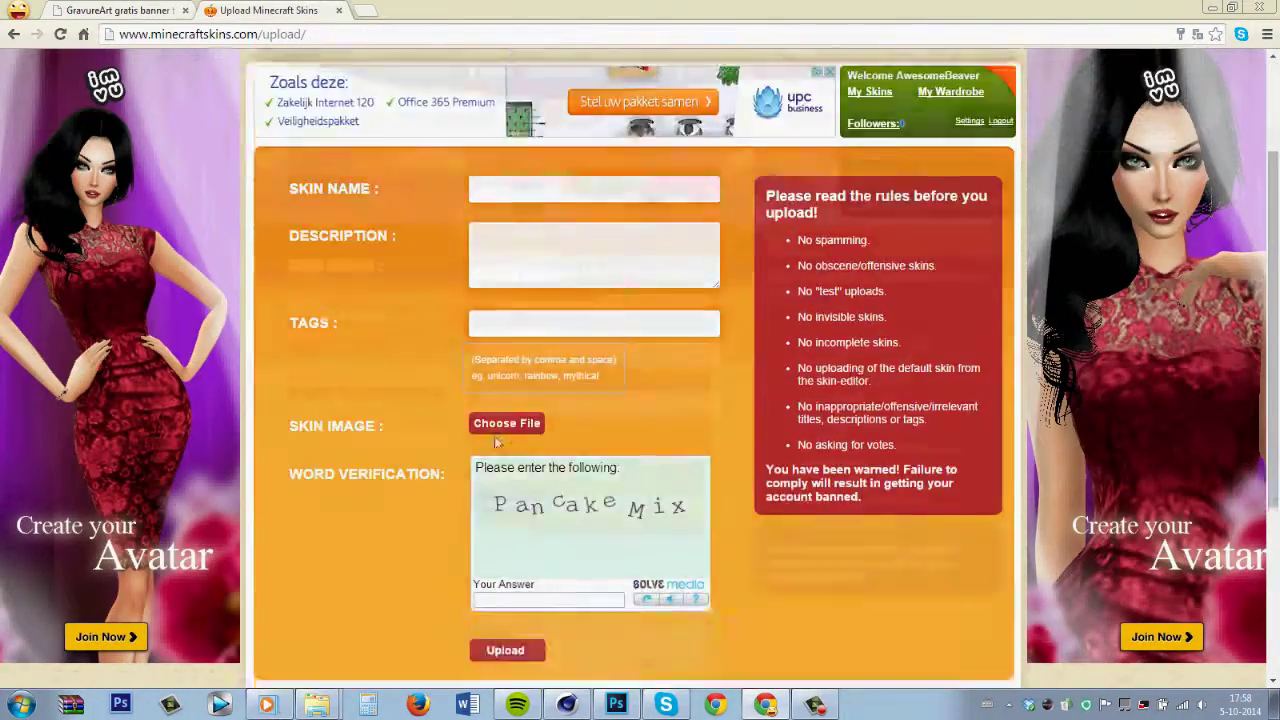
pyautogui.click(506, 423)
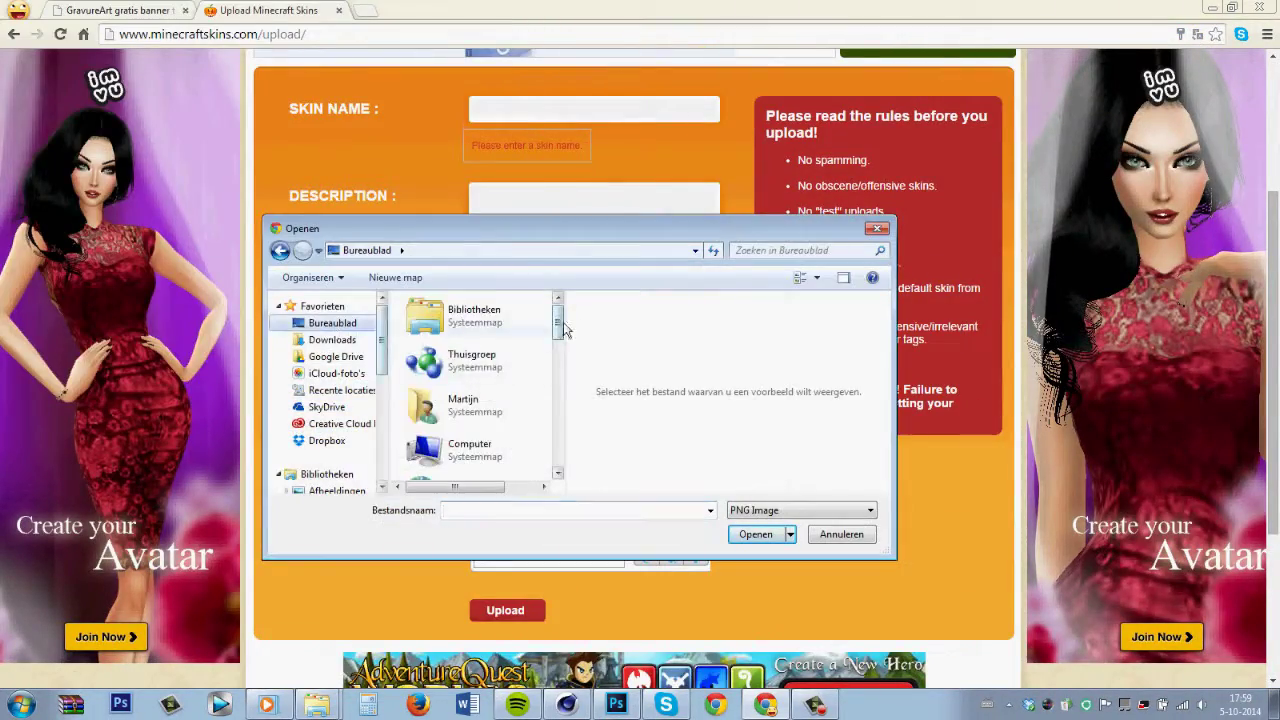
pyautogui.scroll(-3, 565, 330)
pyautogui.click(465, 450)
pyautogui.click(756, 534)
# - Open the PaintTool SAI archive from Downloads in WinRAR and launch sai.exe
pyautogui.click(120, 10)
pyautogui.click(70, 705)
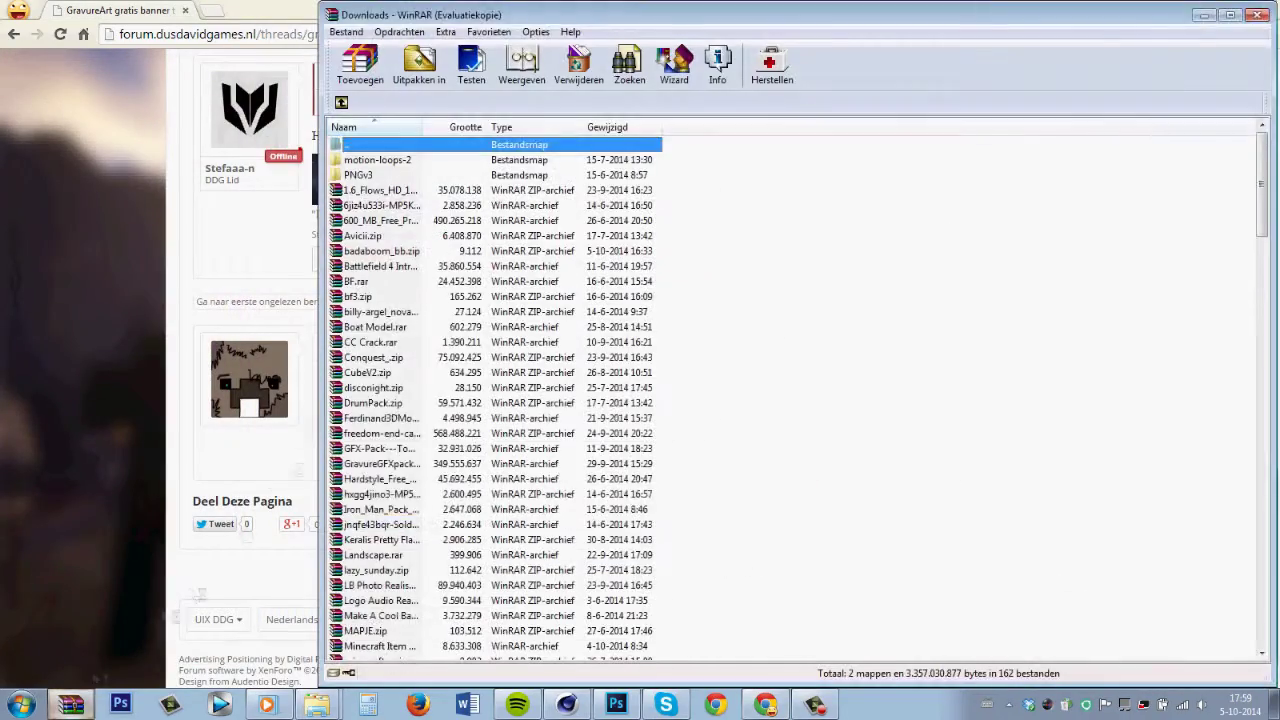
pyautogui.click(886, 349)
pyautogui.scroll(-6, 600, 400)
pyautogui.doubleClick(380, 600)
pyautogui.click(620, 357)
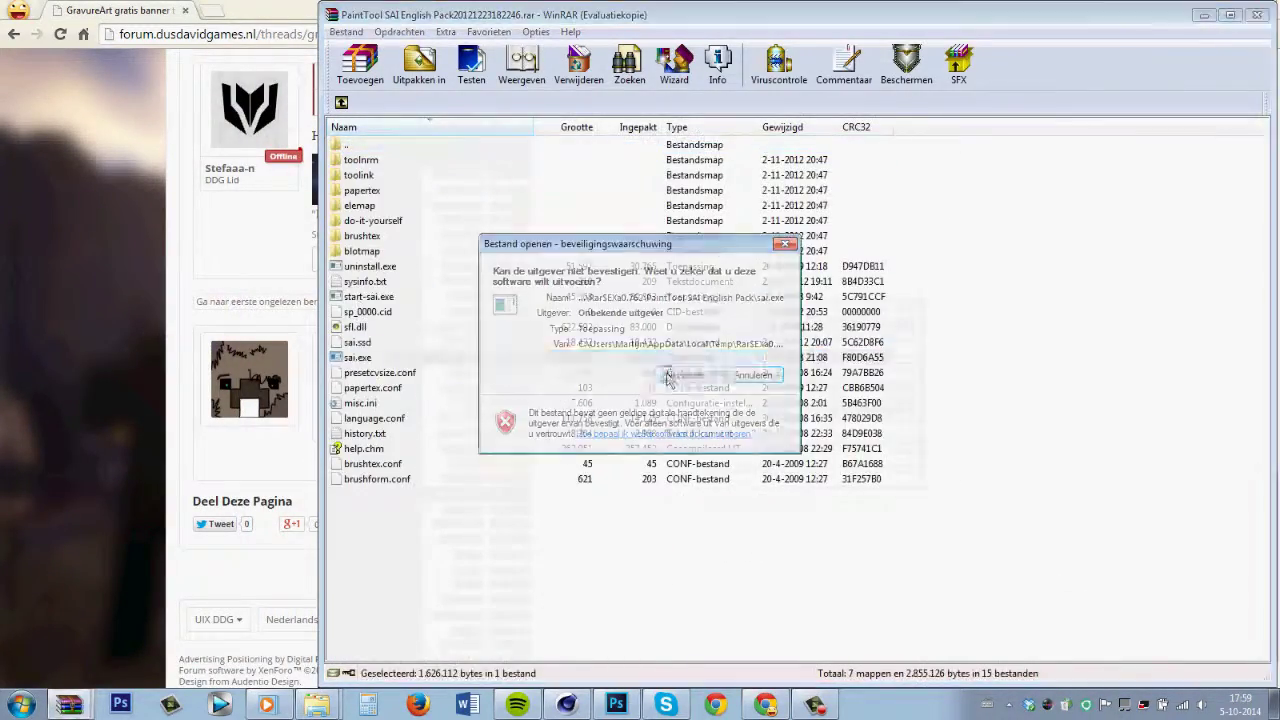
pyautogui.press('Return')
pyautogui.click(22, 27)
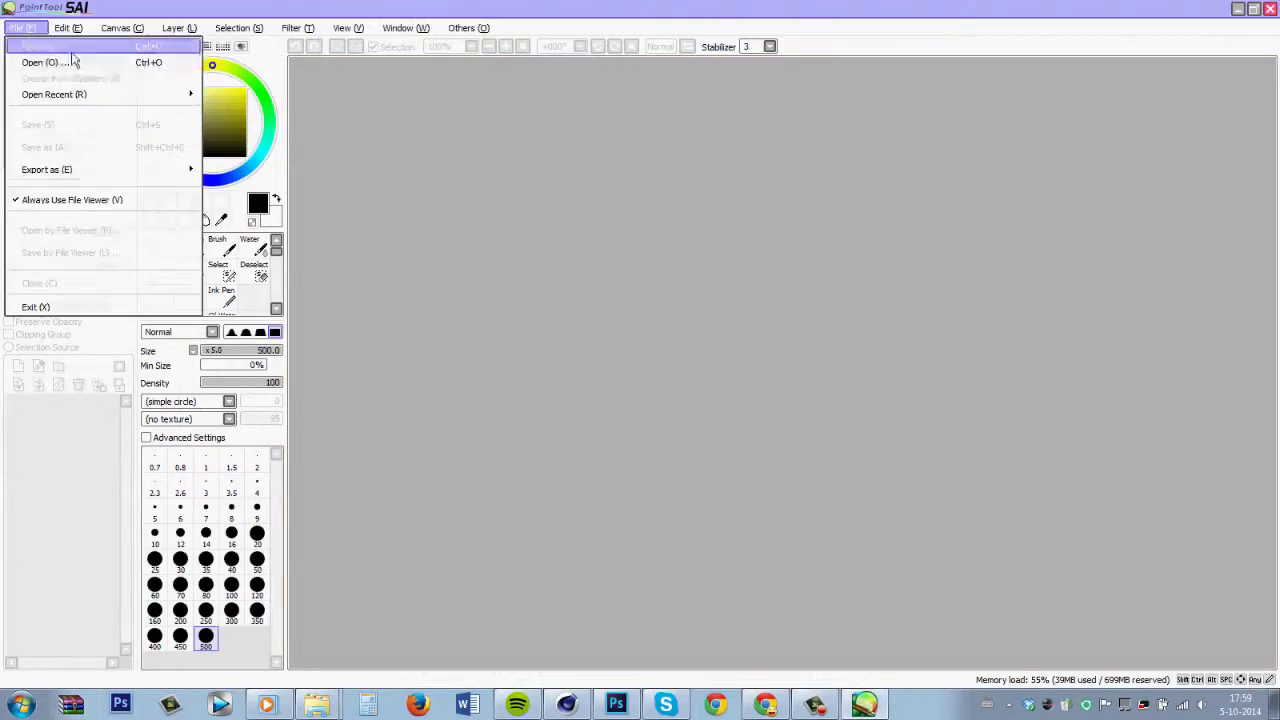
# - Open Mijn_Tinxian_Skin.png from the Desktop in SAI and paint a skin-orange stroke on it
pyautogui.click(45, 62)
pyautogui.click(786, 214)
pyautogui.click(1014, 337)
pyautogui.click(1203, 417)
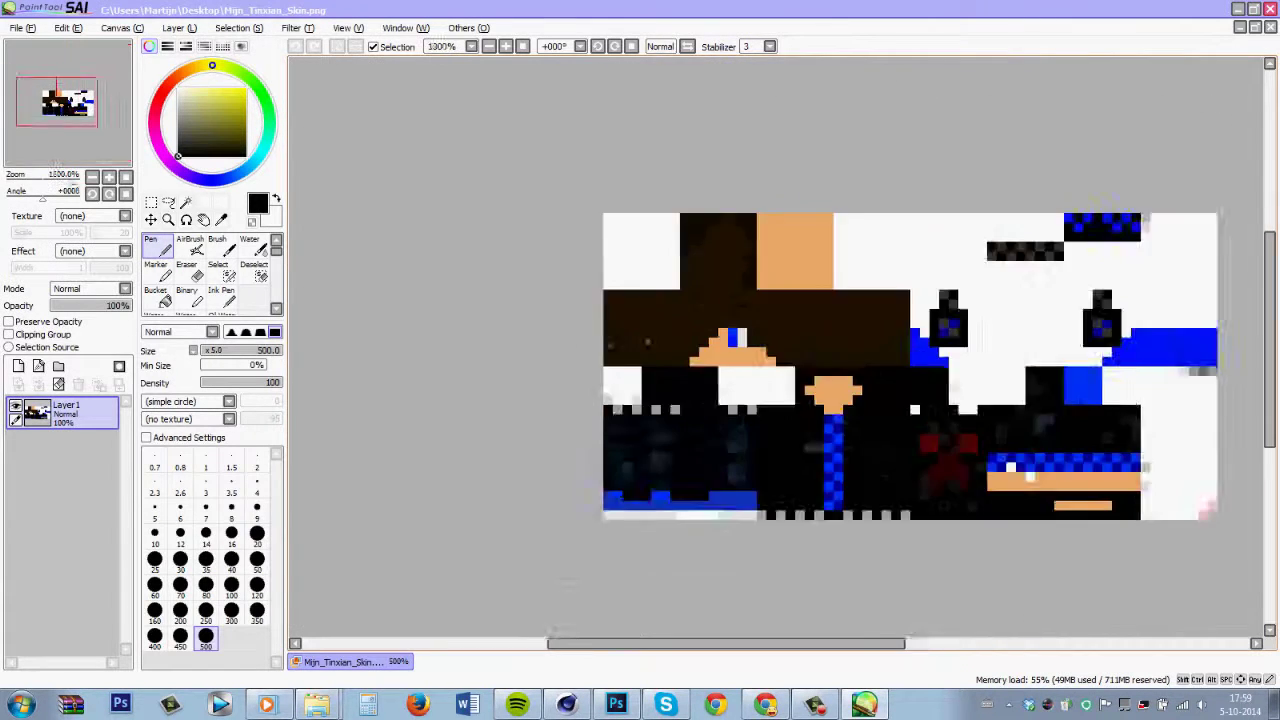
pyautogui.keyDown('alt'); pyautogui.click(720, 355); pyautogui.keyUp('alt')
pyautogui.click(733, 340)
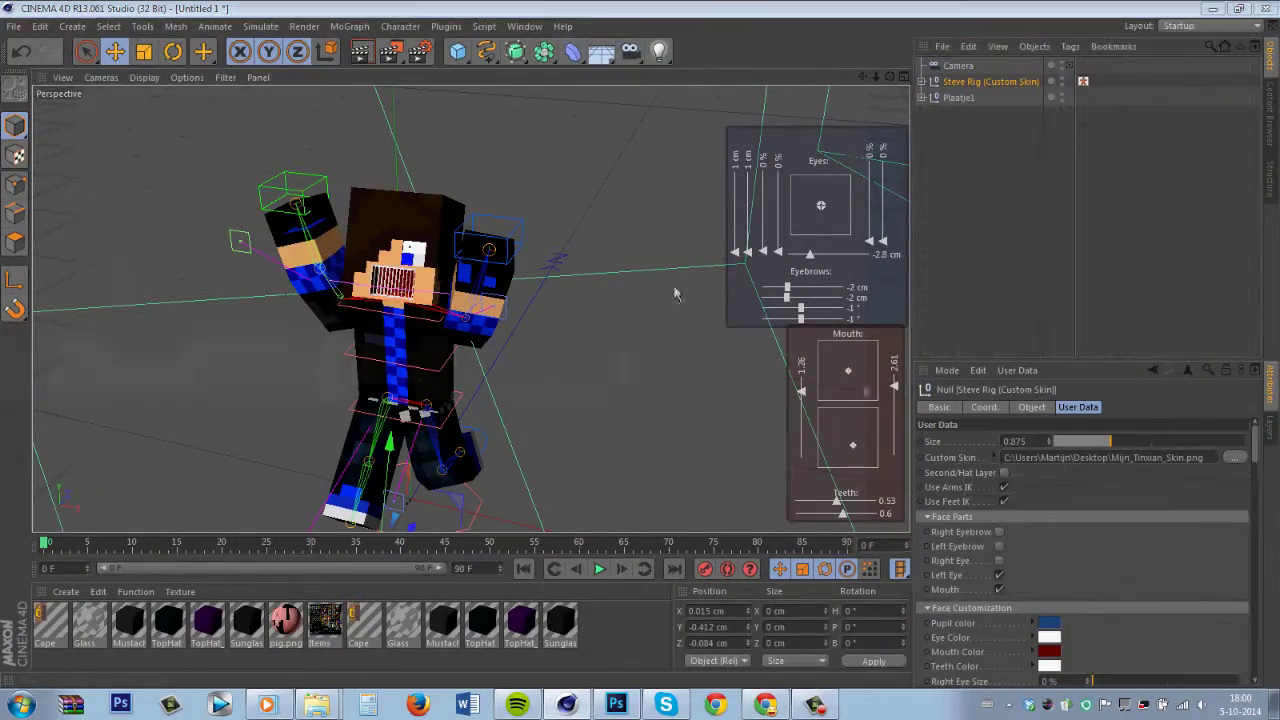
# - Try loading Mijn_Tinxian_Skin as the custom skin and preview the image on the desktop
pyautogui.click(1236, 457)
pyautogui.click(229, 206)
pyautogui.click(502, 372)
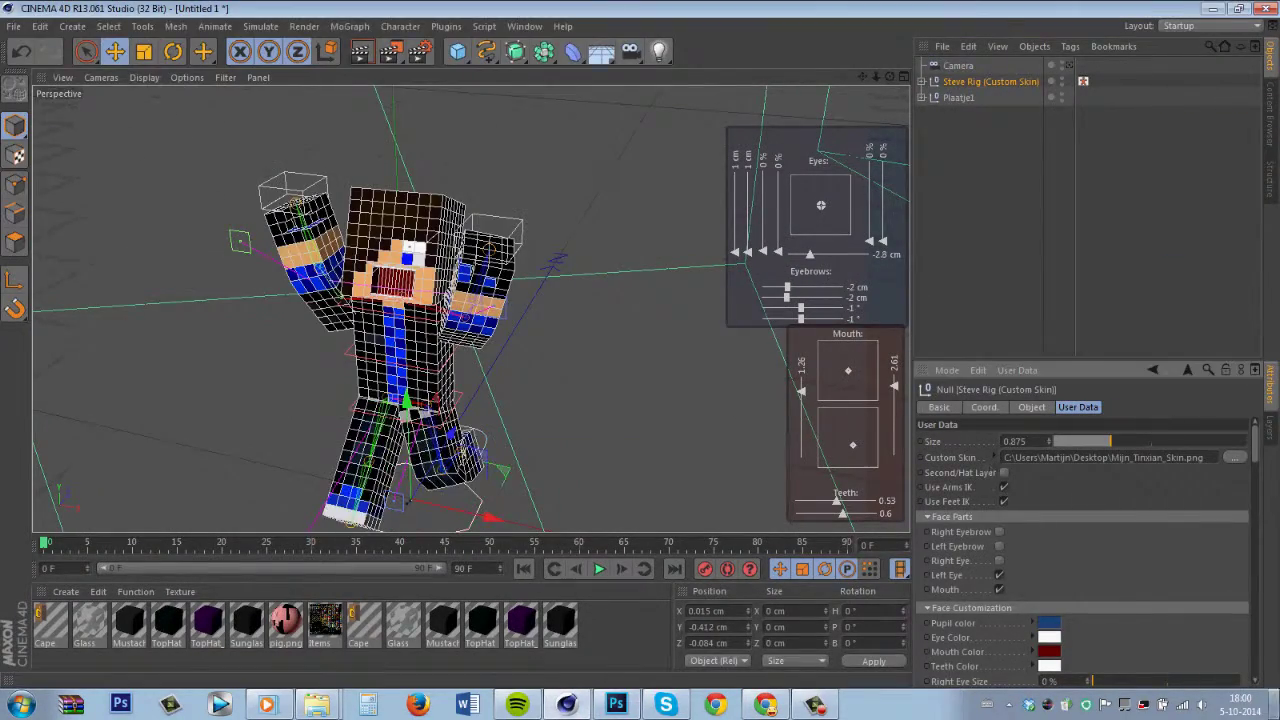
pyautogui.click(1275, 705)
pyautogui.doubleClick(417, 537)
pyautogui.click(1268, 8)
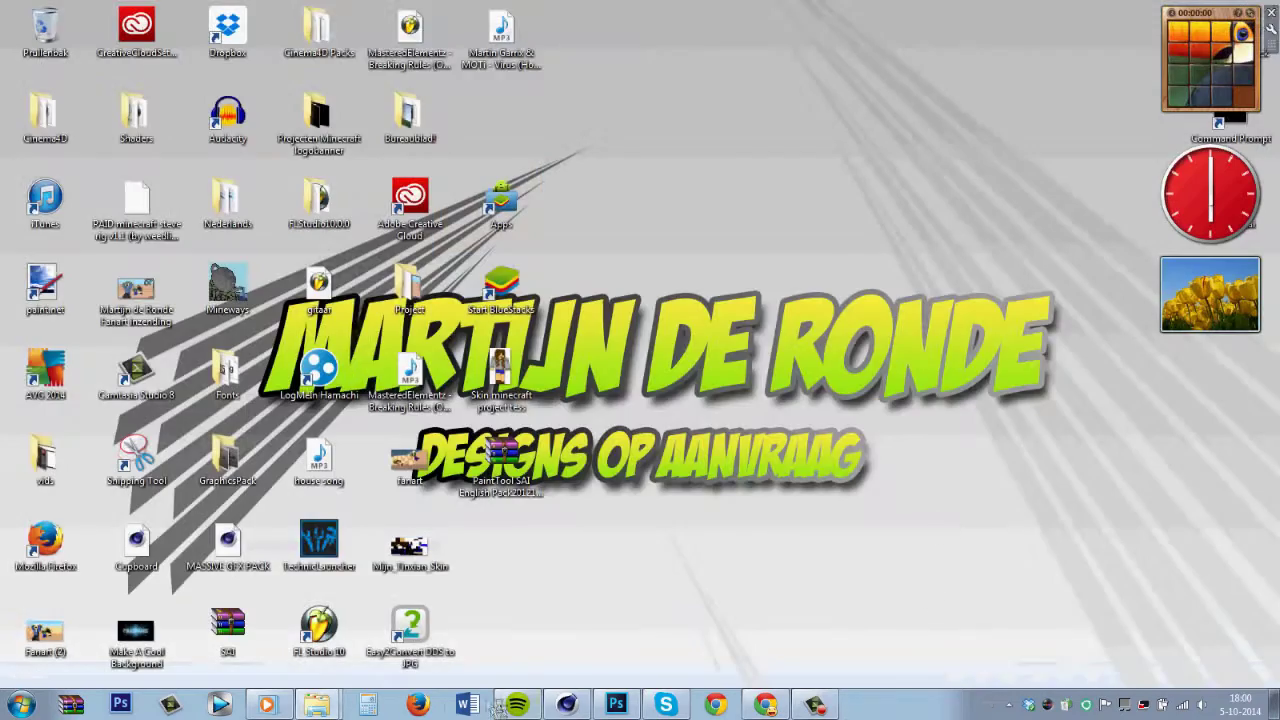
pyautogui.click(566, 705)
# - Pick a skin file as the rig's custom skin and accept the copy-to-project prompt
pyautogui.click(1236, 457)
pyautogui.click(320, 110)
pyautogui.click(498, 375)
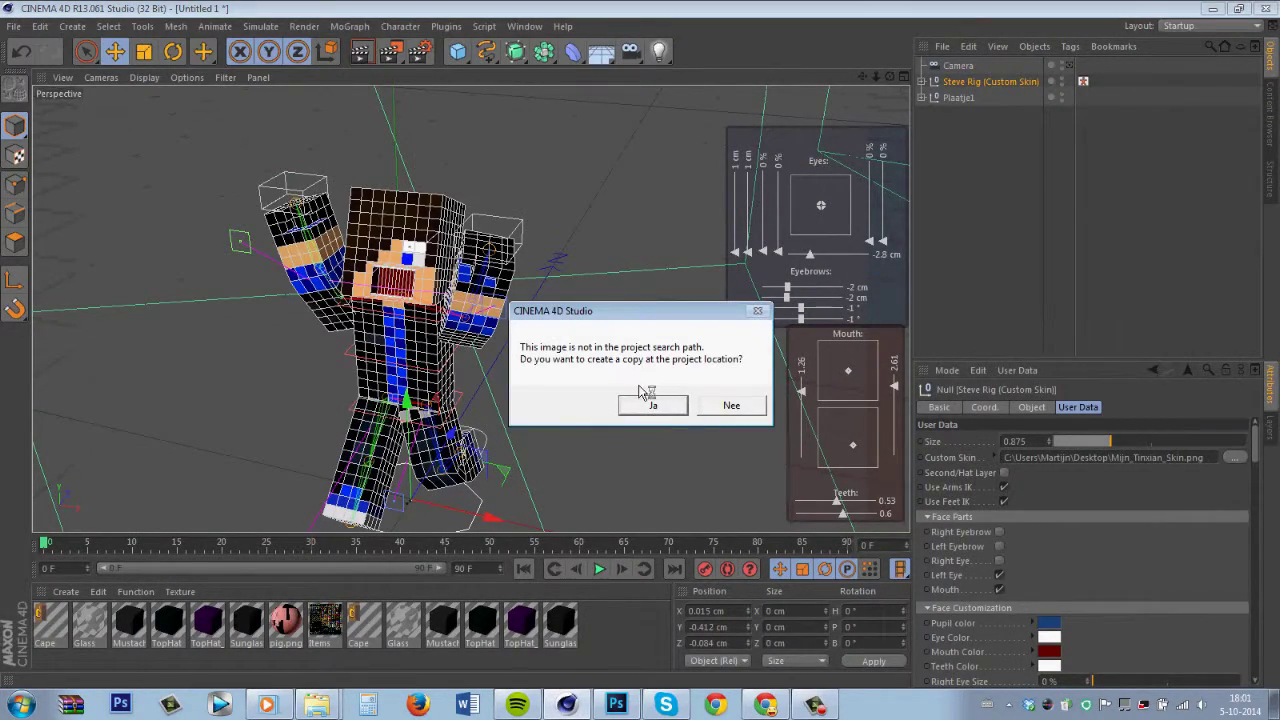
pyautogui.click(650, 404)
# - Load Mijn_Tinxian_Skin.png as the custom skin, deselect the rig and render the view
pyautogui.click(1236, 457)
pyautogui.scroll(-2, 280, 316)
pyautogui.doubleClick(180, 165)
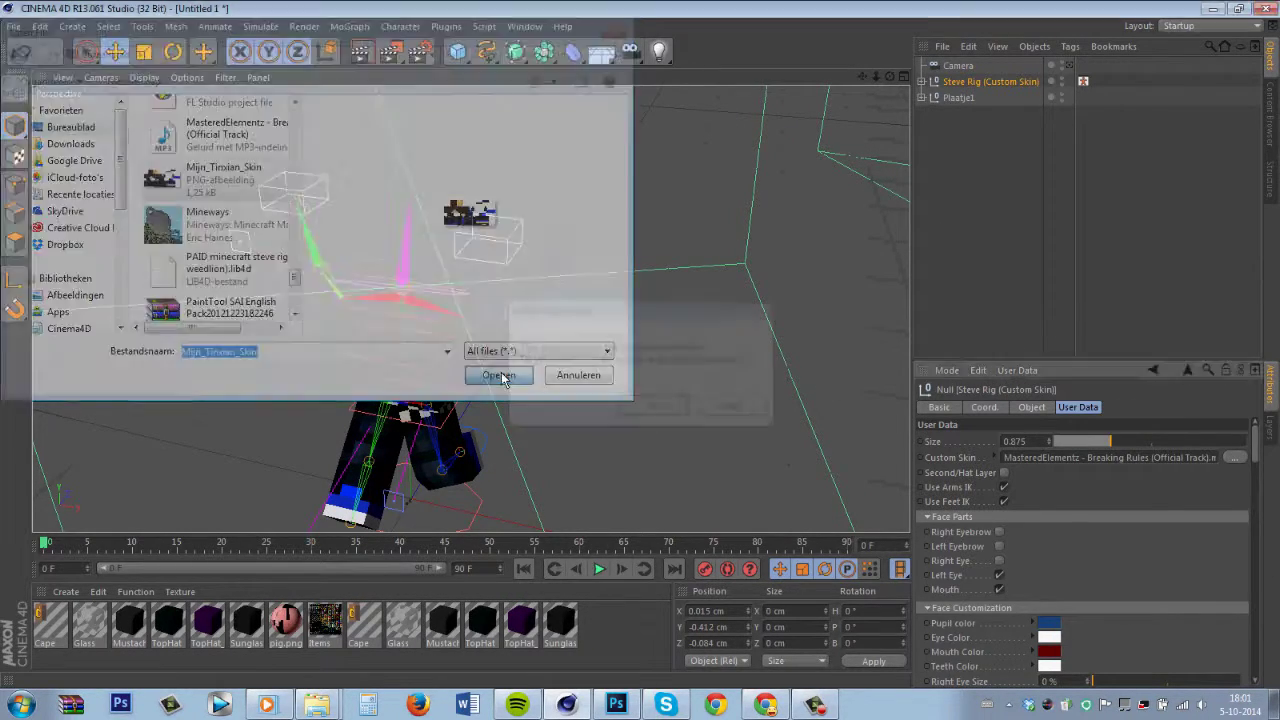
pyautogui.click(1062, 81)
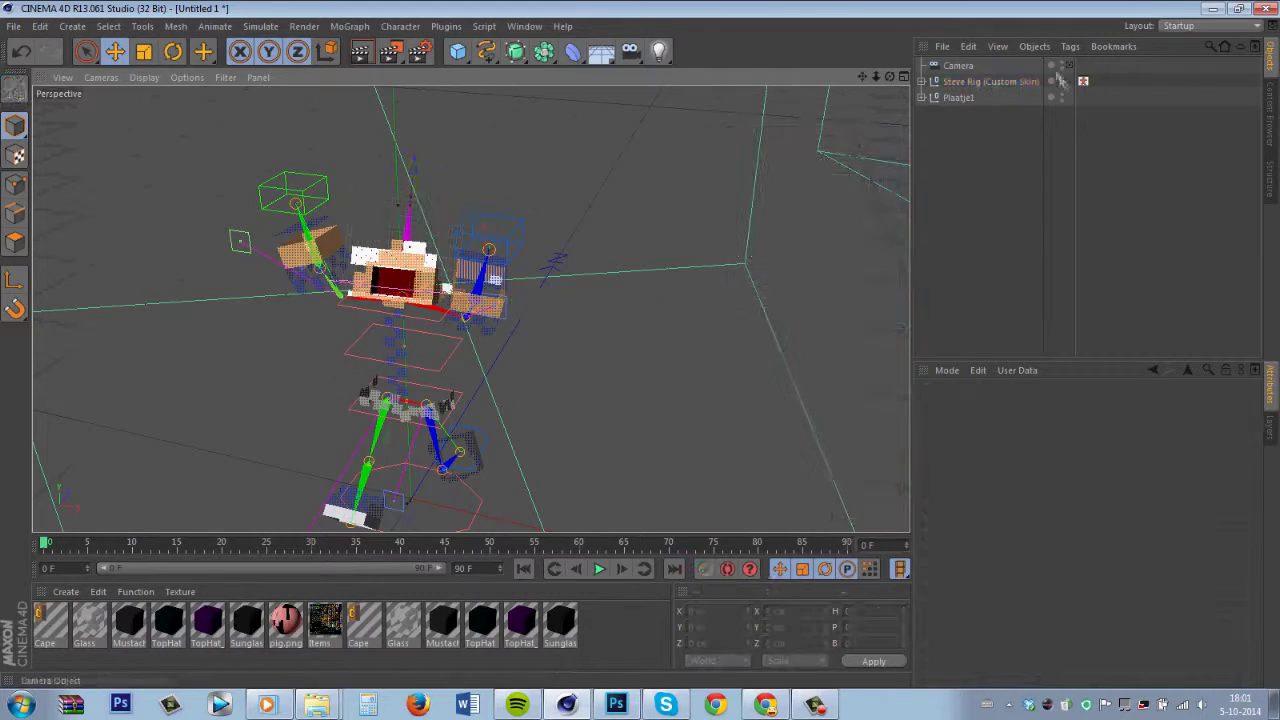
pyautogui.click(363, 51)
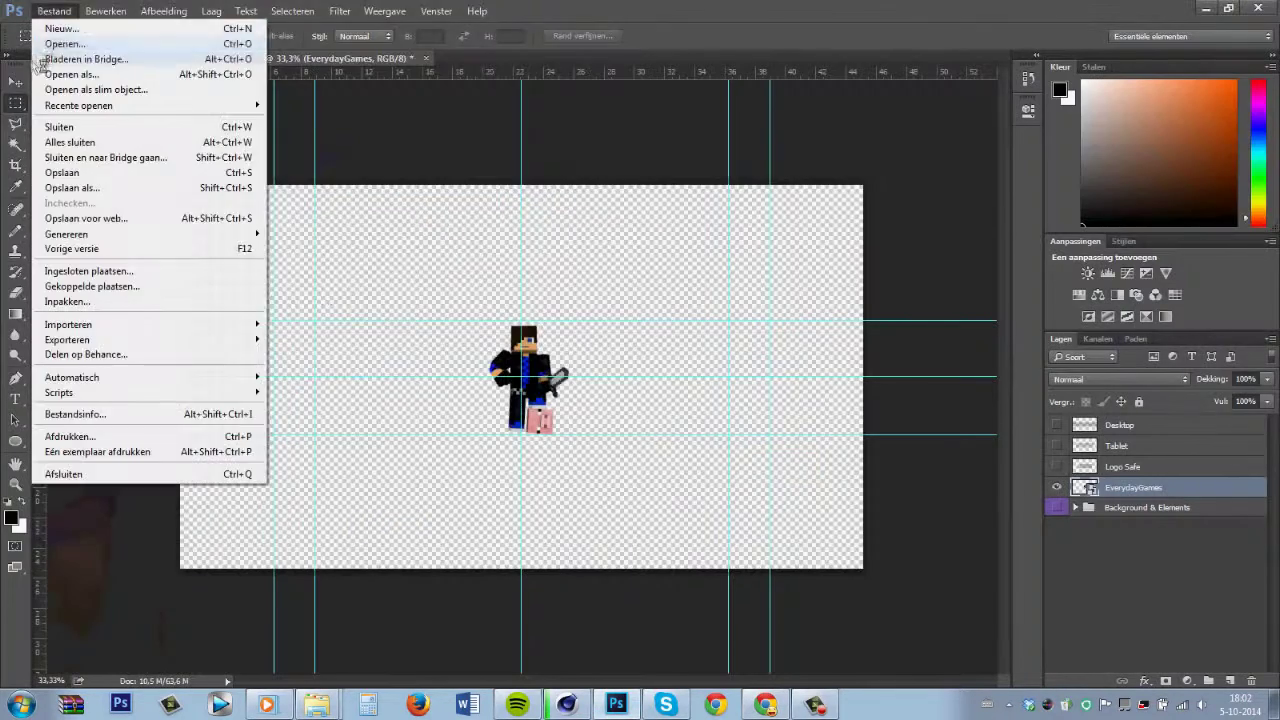
# - Start opening a Photoshop-format file from the Bestand menu
pyautogui.click(62, 44)
pyautogui.moveTo(300, 115); pyautogui.dragTo(300, 158)
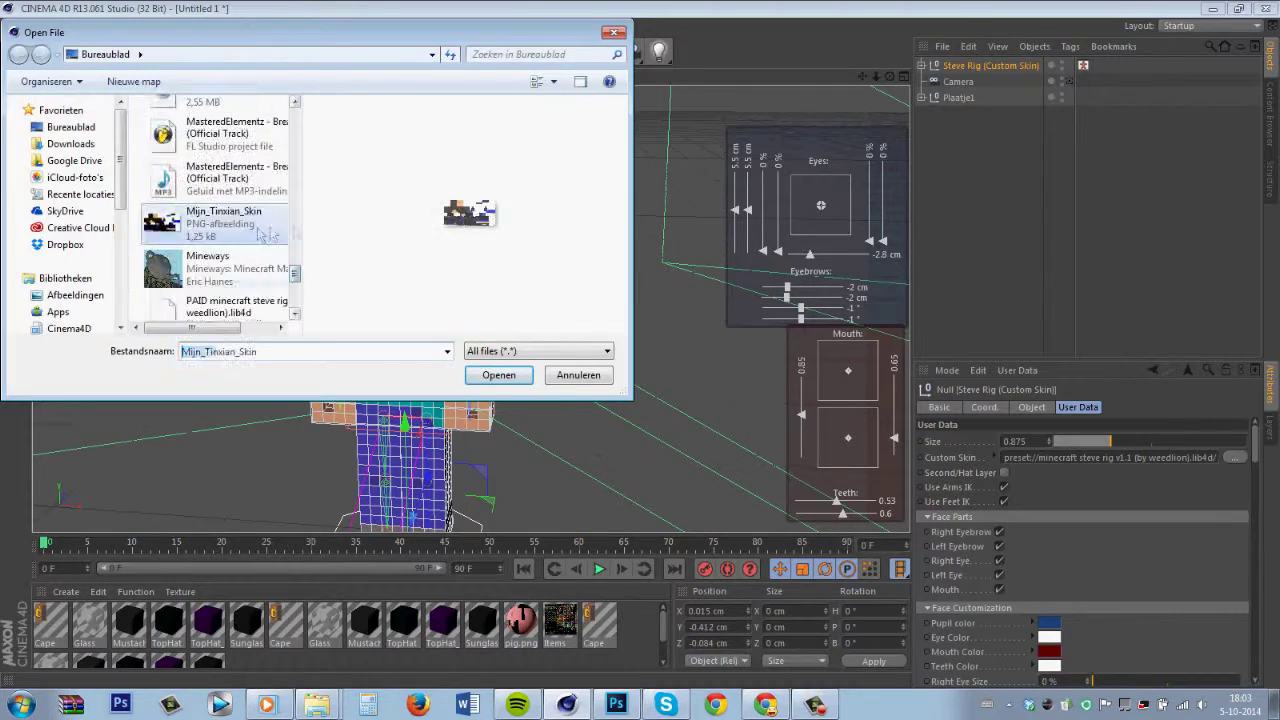
# - Load Mijn_Tinxian_Skin.png as the new Steve rig's custom skin and confirm it
pyautogui.doubleClick(268, 242)
pyautogui.click(731, 403)
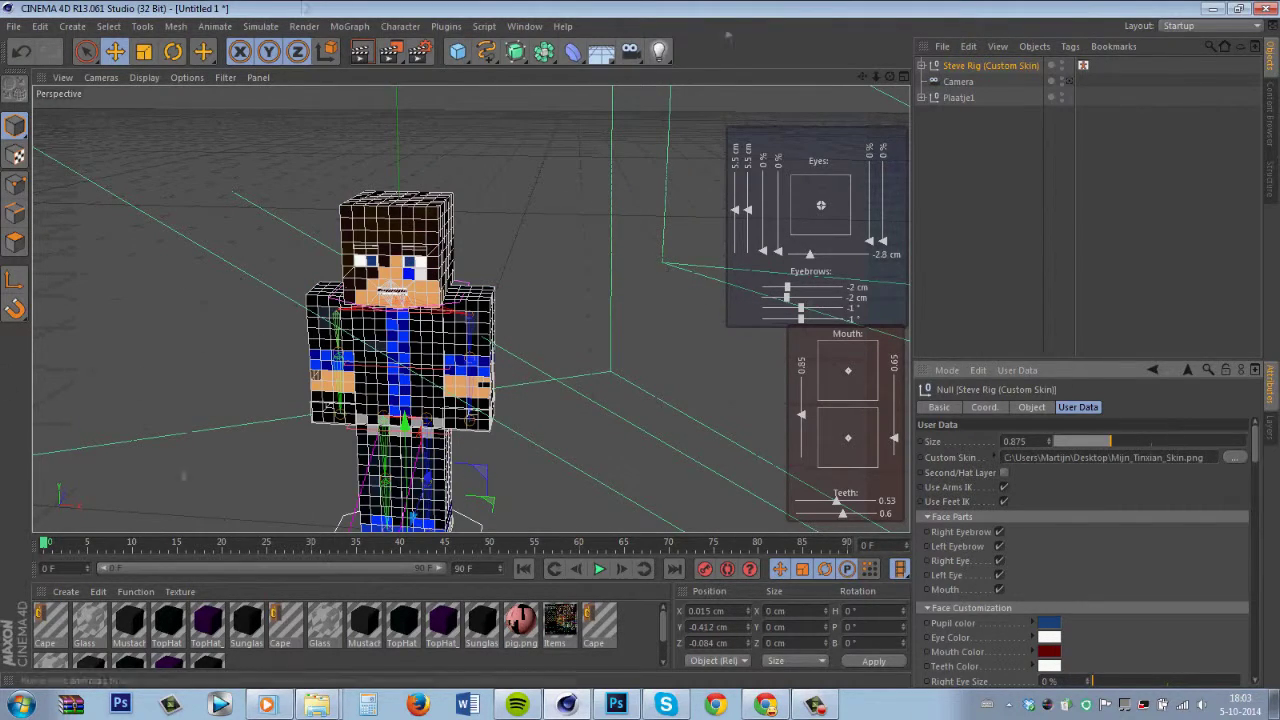
pyautogui.press('Delete')
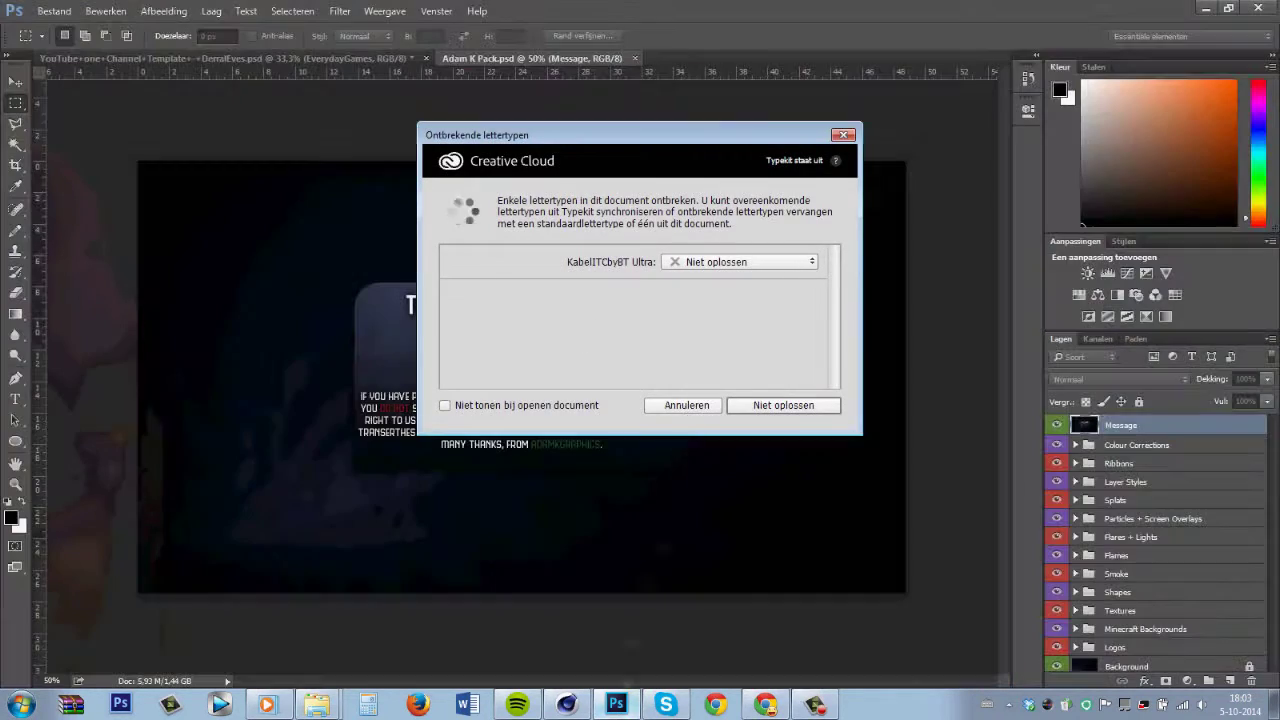
# - Dismiss the missing-fonts warning and open the custom skin image from the desktop
pyautogui.click(686, 406)
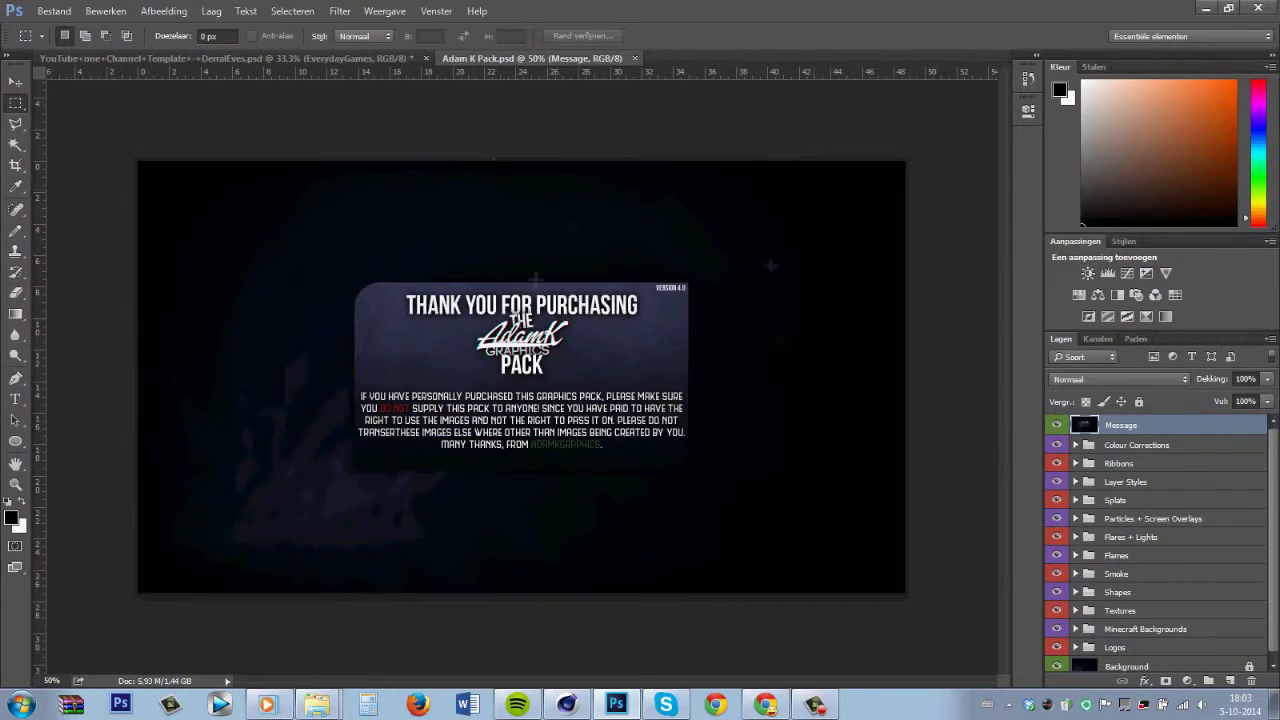
pyautogui.click(265, 705)
pyautogui.click(1219, 15)
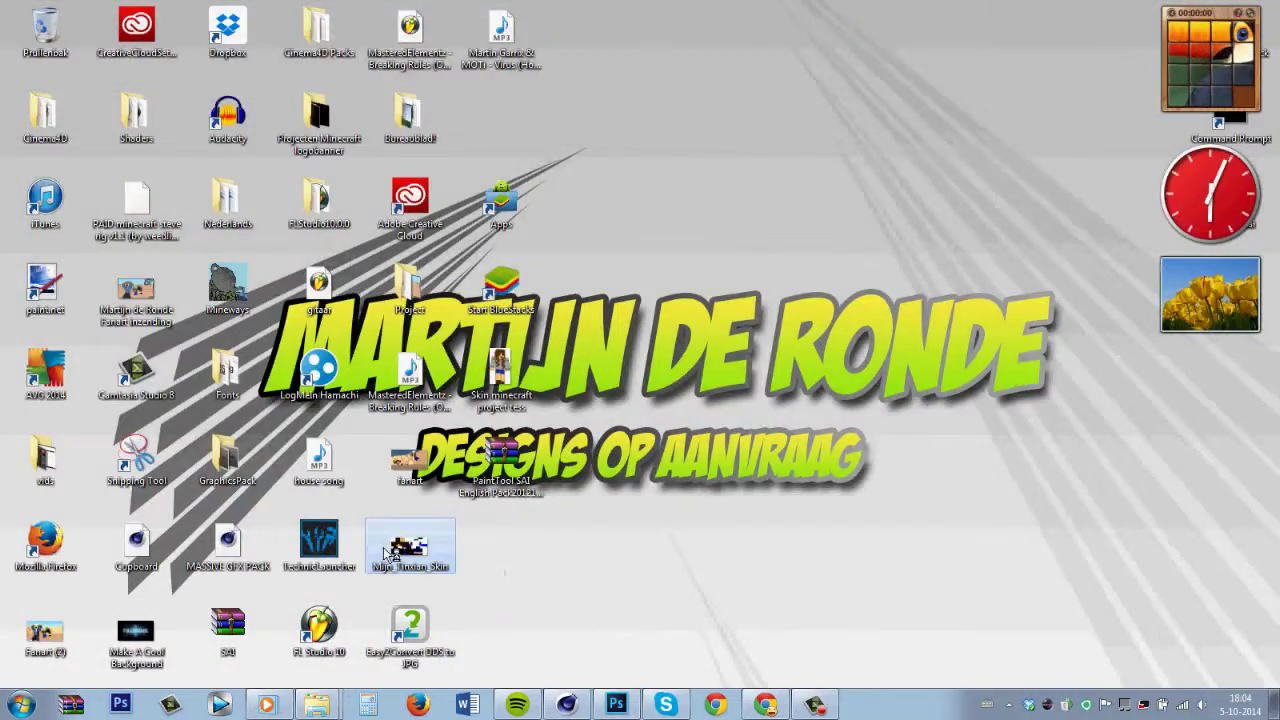
pyautogui.doubleClick(405, 535)
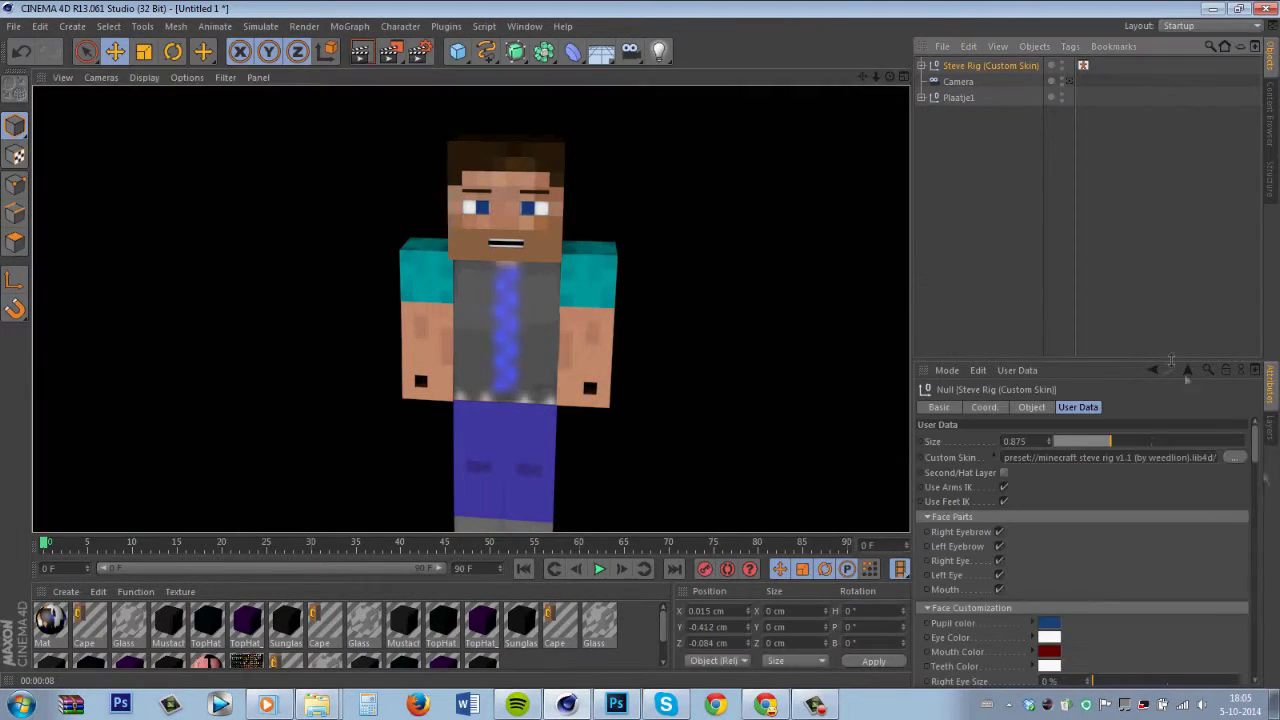
# - Reapply the custom skin image file to the rig and deselect it to view the skinned character
pyautogui.click(1235, 457)
pyautogui.scroll(-2, 220, 210)
pyautogui.click(214, 217)
pyautogui.click(503, 374)
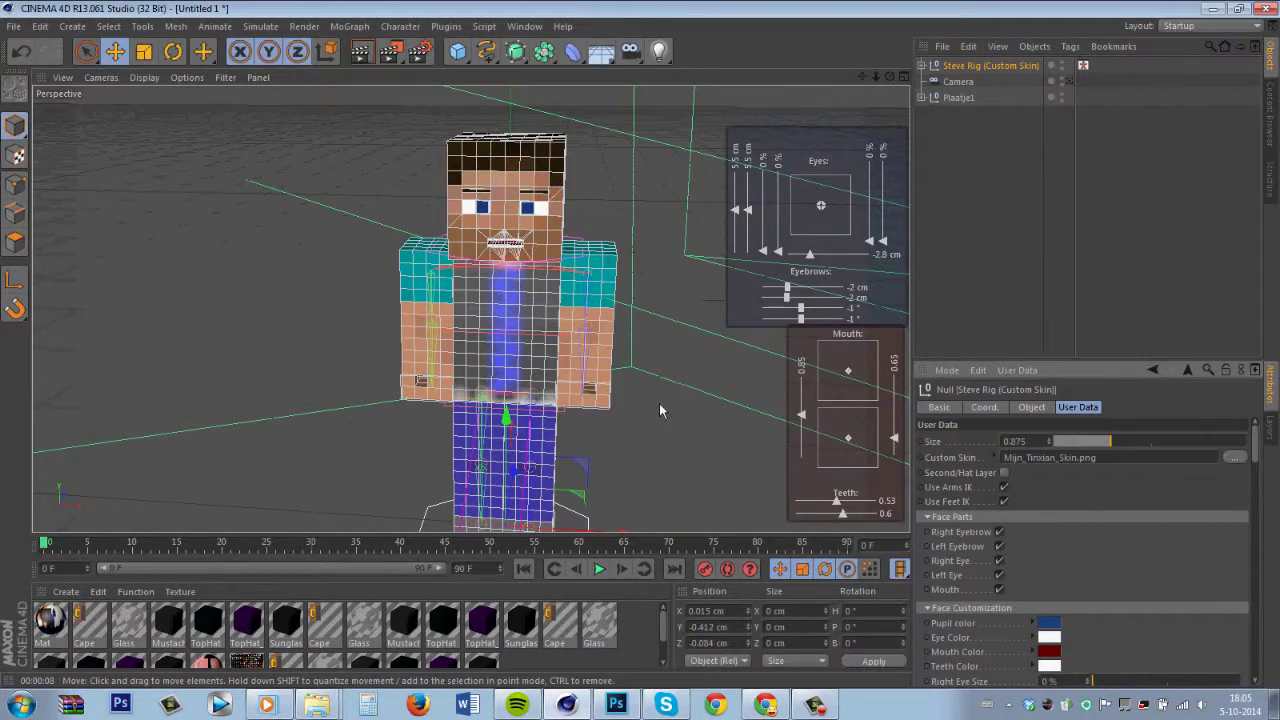
pyautogui.click(659, 404)
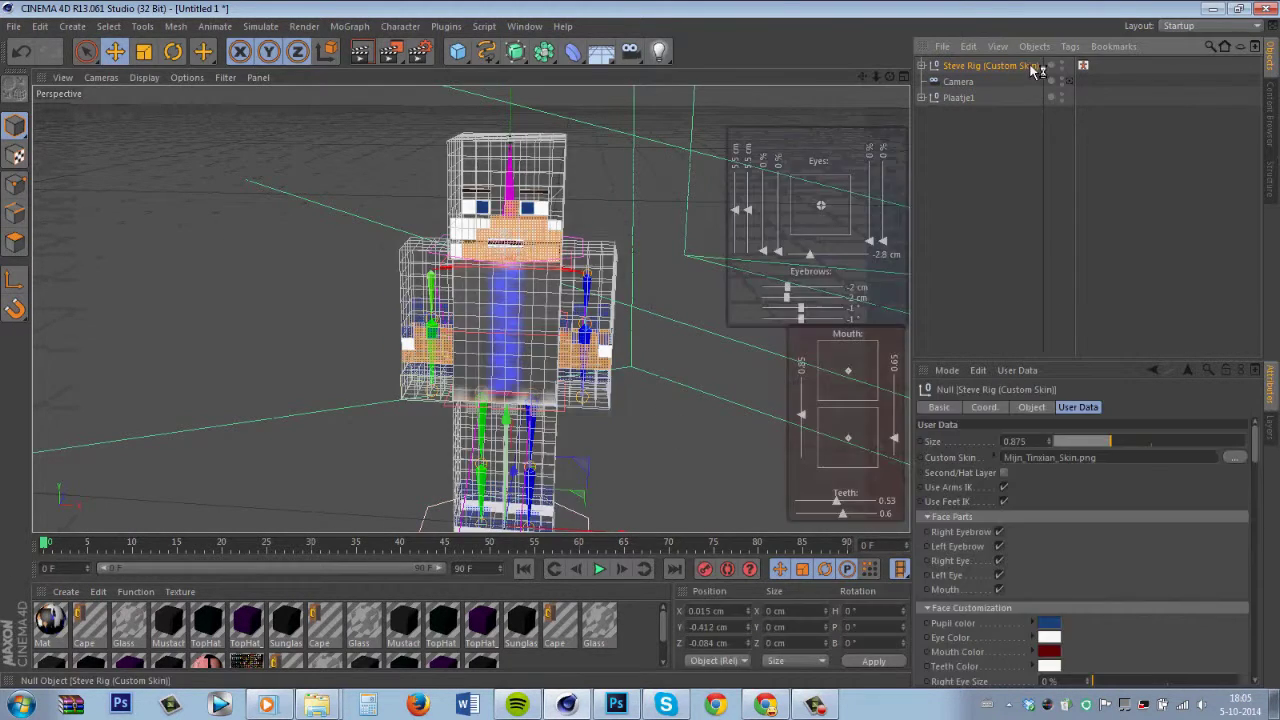
pyautogui.click(616, 704)
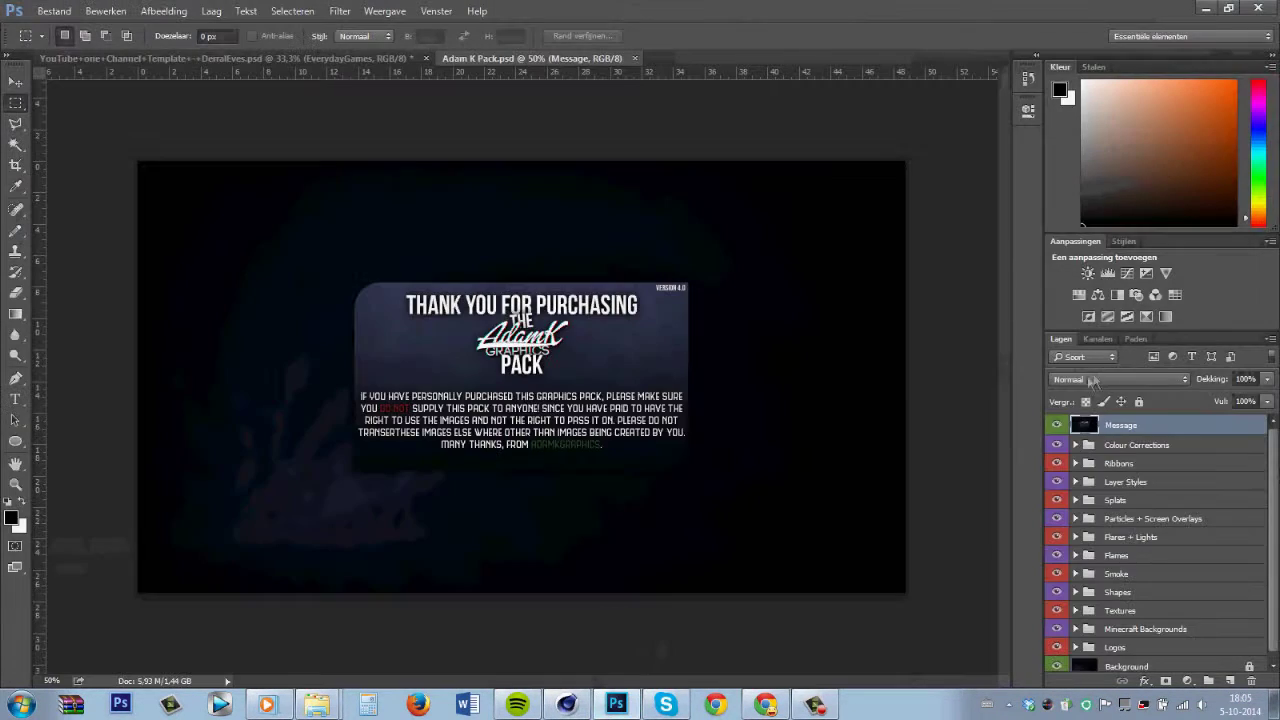
# - Show the Nature 4 background and duplicate it into the banner template
pyautogui.click(1088, 622)
pyautogui.keyDown('alt'); pyautogui.click(1056, 519); pyautogui.keyUp('alt')
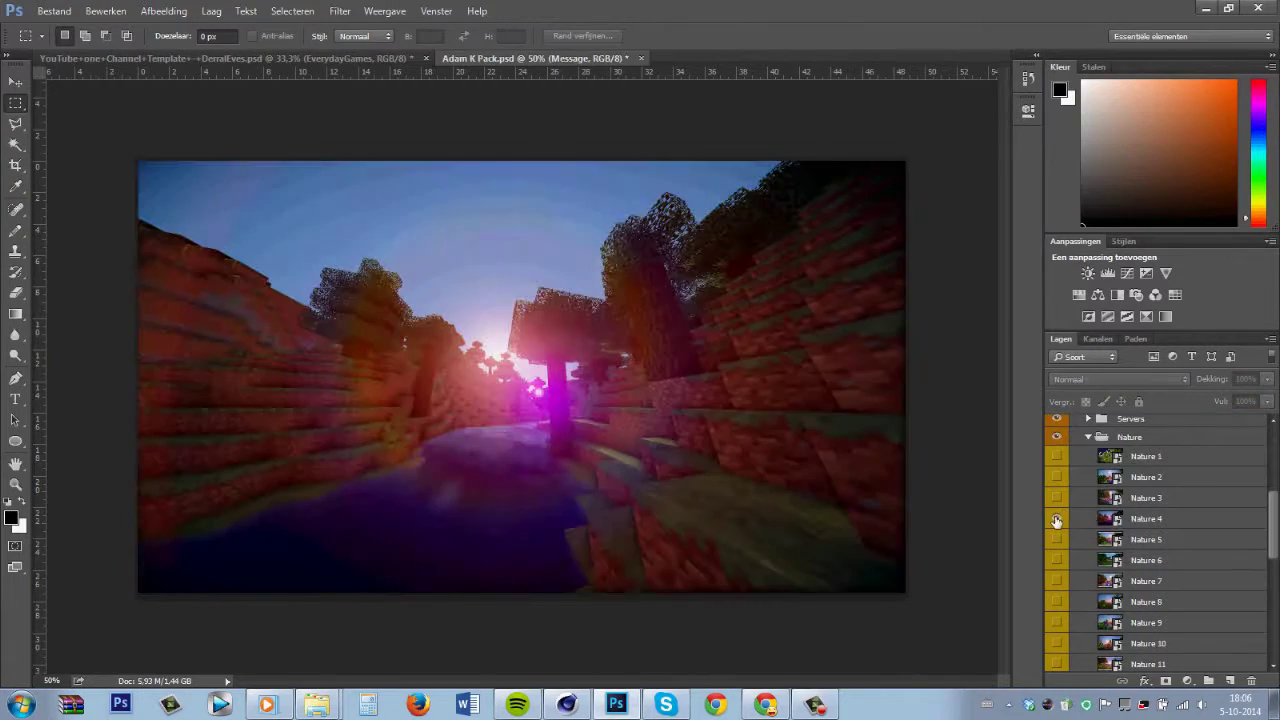
pyautogui.rightClick(1145, 521)
pyautogui.click(1030, 200)
pyautogui.click(763, 211)
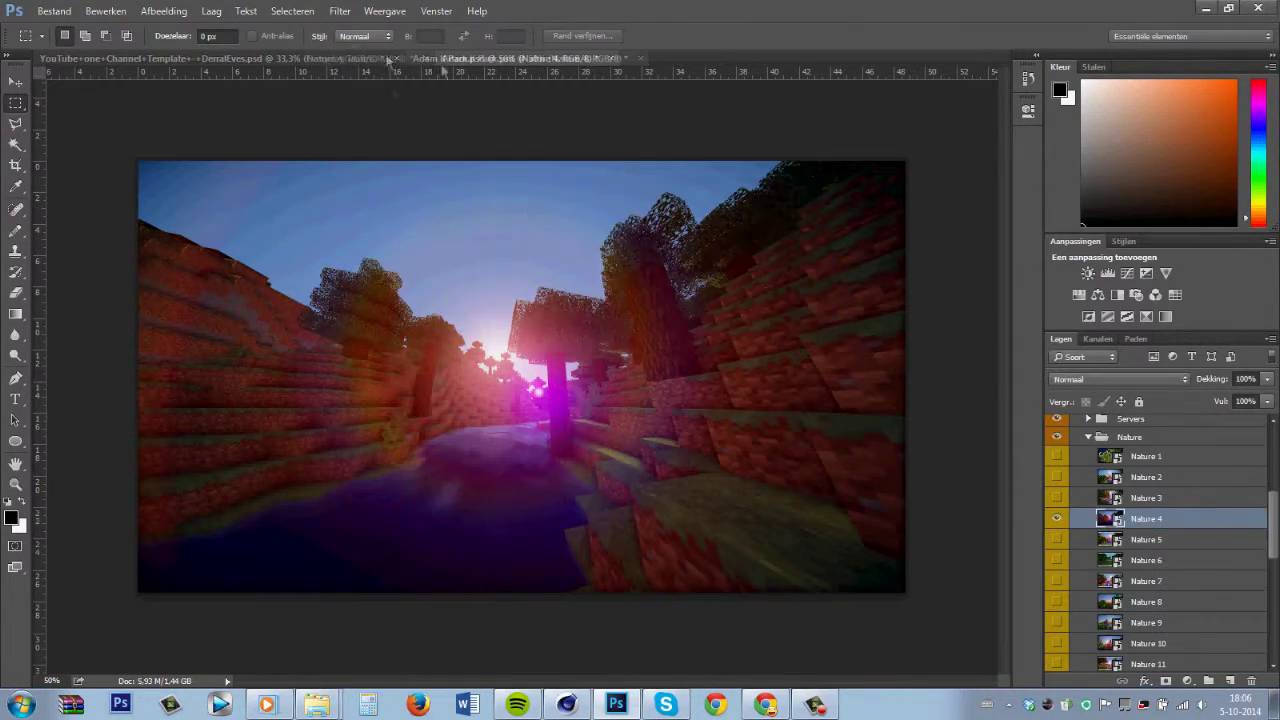
# - Enlarge Nature 4 to fill the banner, place EverydayGames above it, and collapse the pack's backgrounds group
pyautogui.keyDown('ctrl'); pyautogui.moveTo(300, 300); pyautogui.dragTo(225, 222); pyautogui.keyUp('ctrl')
pyautogui.rightClick(210, 217)
pyautogui.click(261, 401)
pyautogui.moveTo(690, 469); pyautogui.dragTo(866, 568)
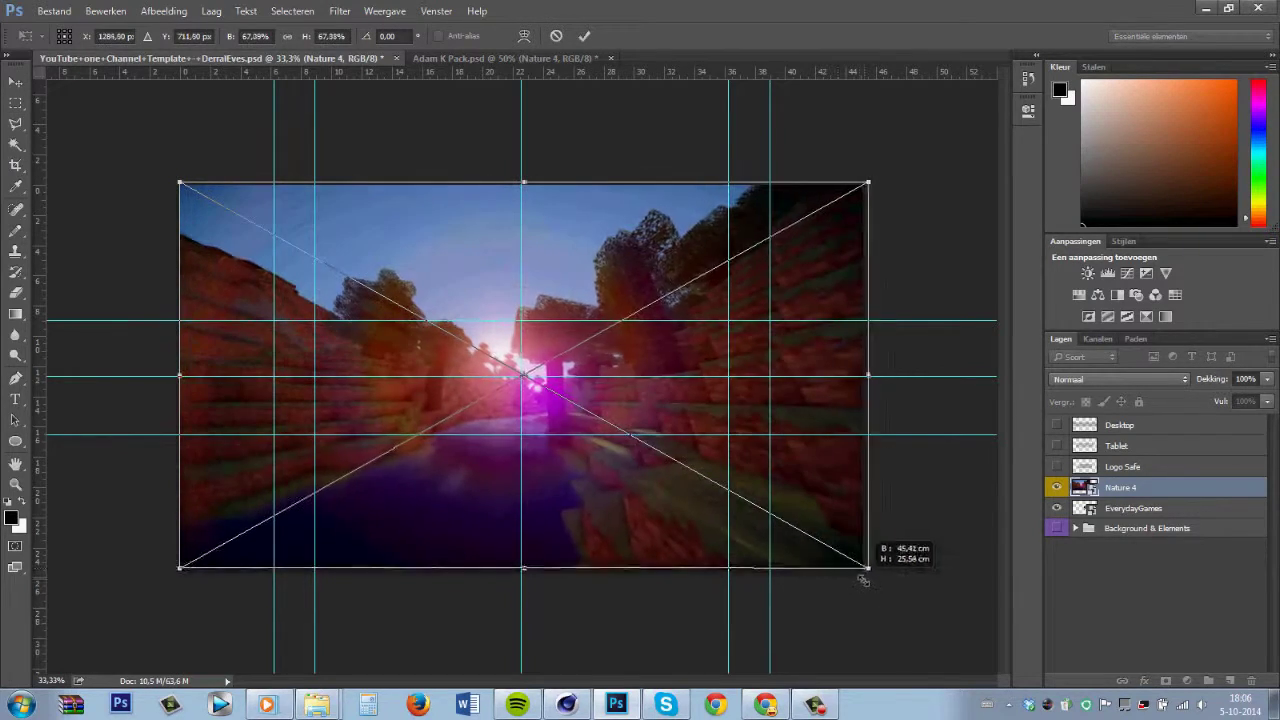
pyautogui.press('Return')
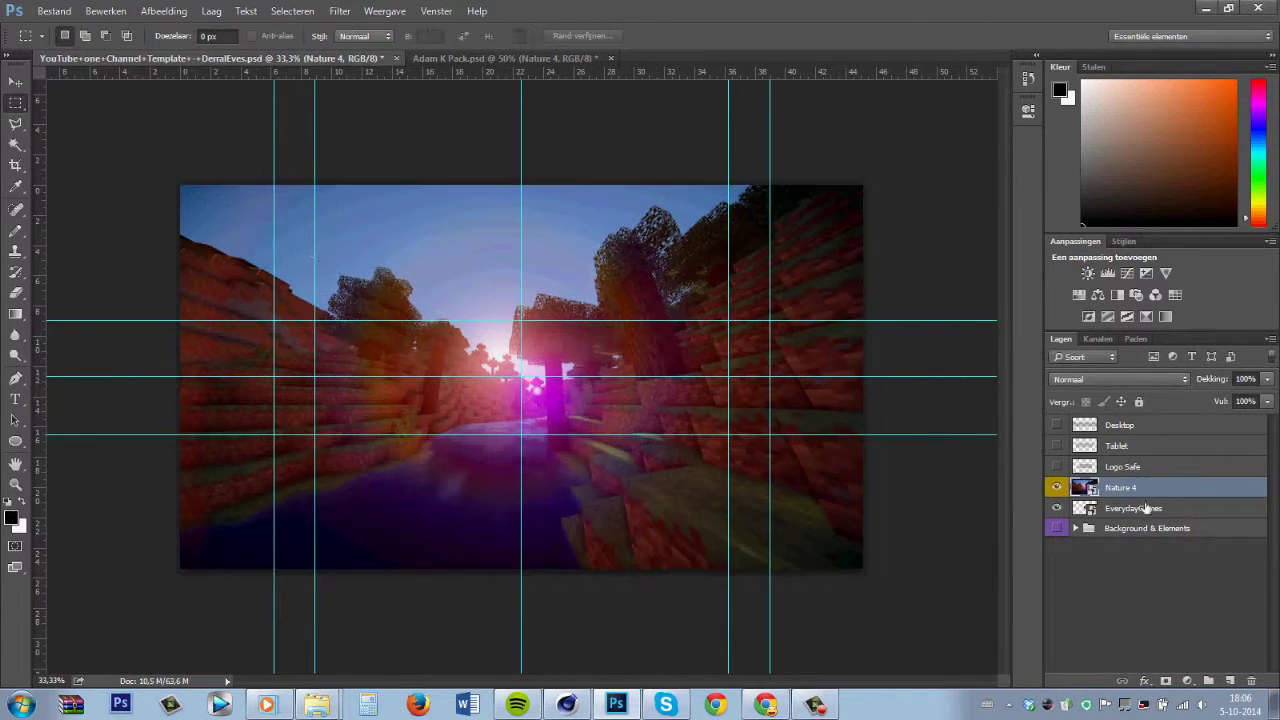
pyautogui.moveTo(1133, 508); pyautogui.dragTo(1133, 482)
pyautogui.click(470, 58)
pyautogui.click(1076, 604)
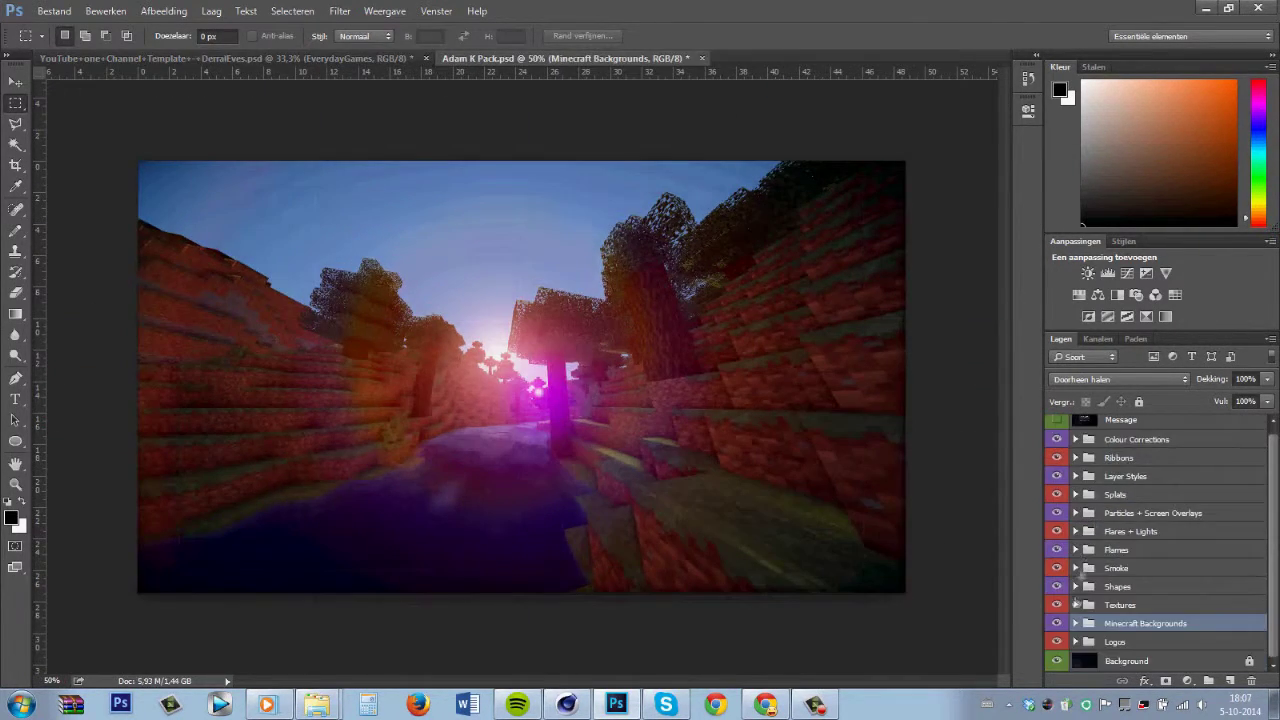
pyautogui.click(287, 60)
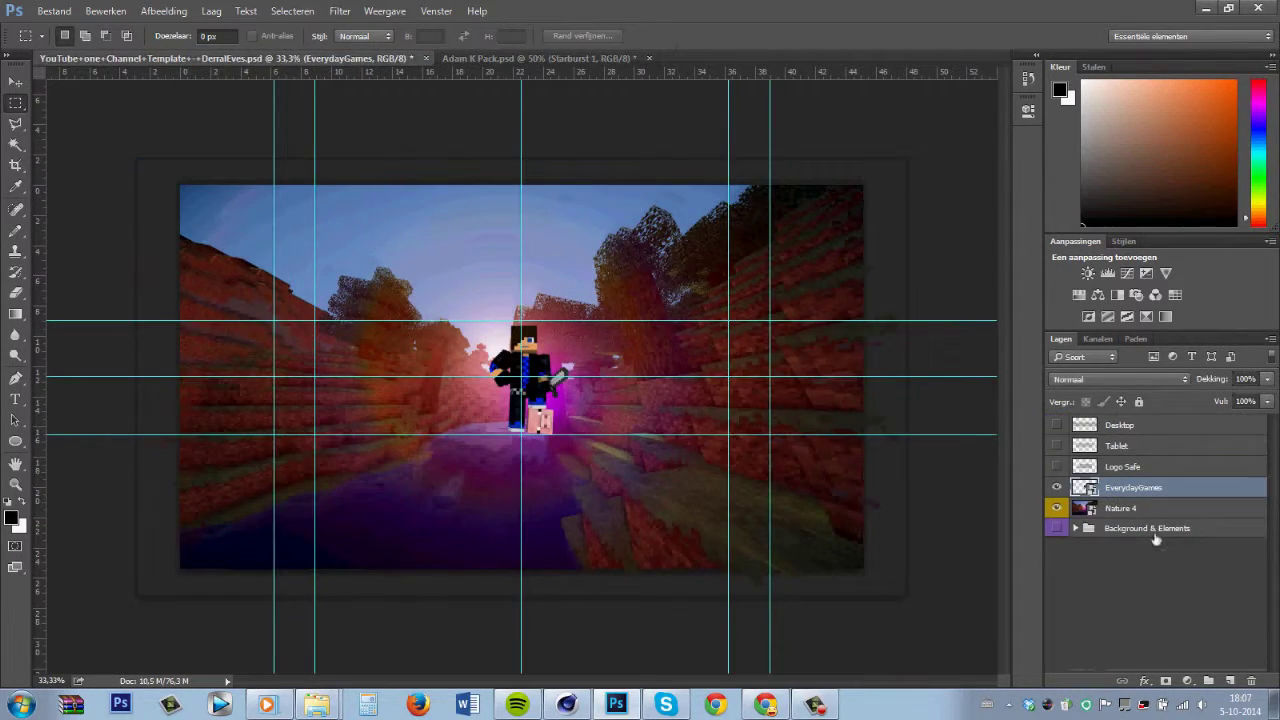
# - Duplicate the Starburst 1 texture into the banner template
pyautogui.click(540, 58)
pyautogui.rightClick(1140, 651)
pyautogui.click(1150, 154)
pyautogui.click(671, 274)
pyautogui.click(660, 294)
pyautogui.click(757, 214)
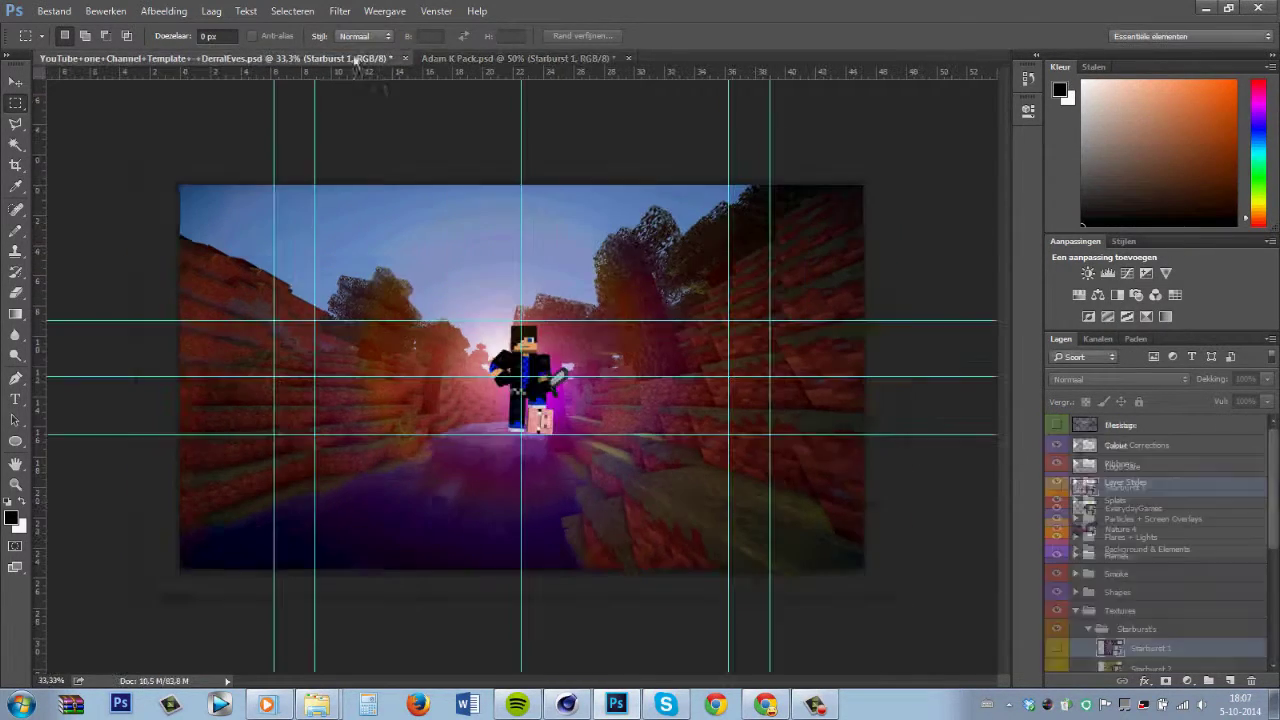
# - Free Transform the starburst to stretch across and fill the whole banner
pyautogui.rightClick(384, 238)
pyautogui.click(449, 424)
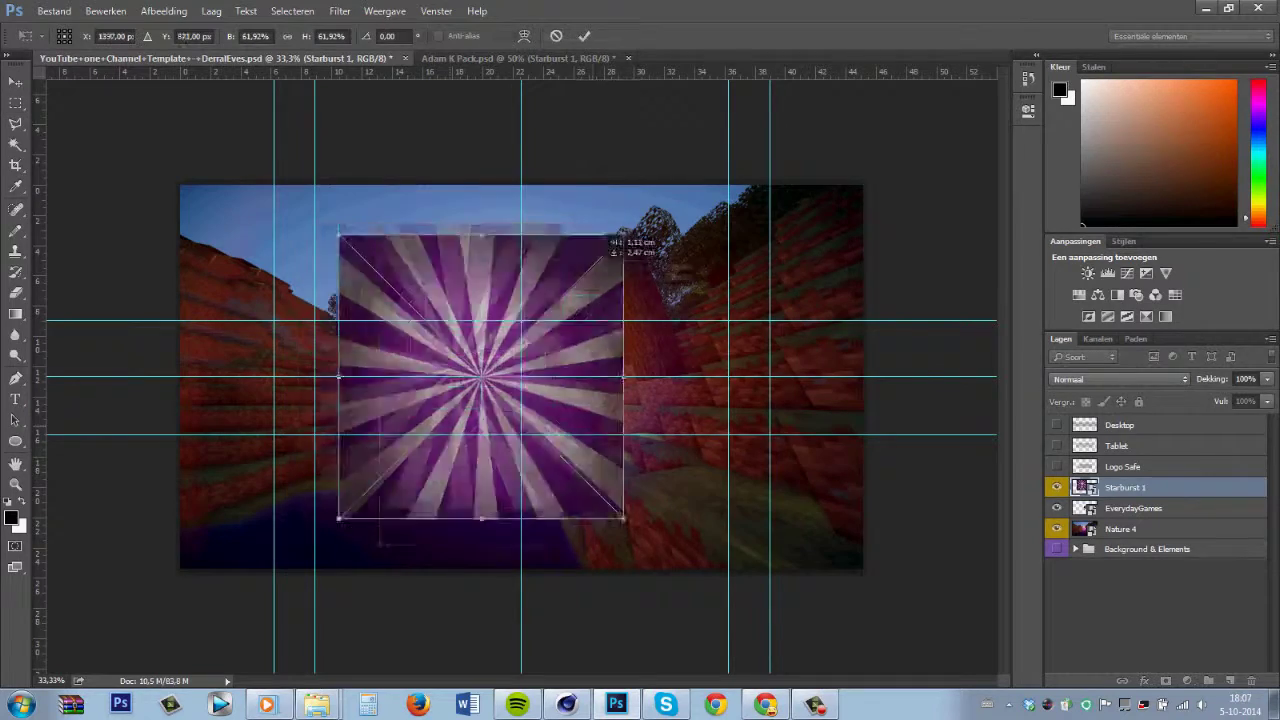
pyautogui.moveTo(583, 186); pyautogui.dragTo(863, 186)
pyautogui.moveTo(408, 528); pyautogui.dragTo(180, 568)
pyautogui.press('Return')
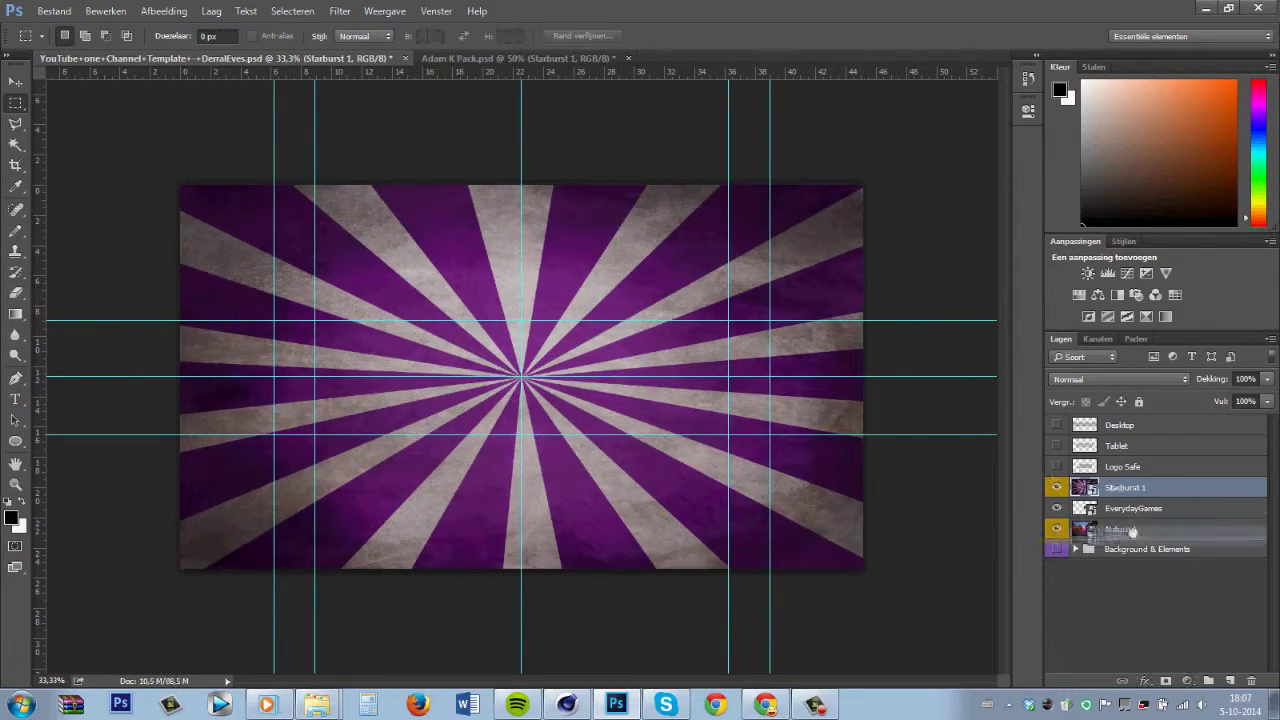
# - Move Starburst 1 below the EverydayGames layer and set its fill to 26%
pyautogui.moveTo(1125, 487); pyautogui.dragTo(1125, 520)
pyautogui.click(1267, 401)
pyautogui.moveTo(1266, 418); pyautogui.dragTo(1209, 432)
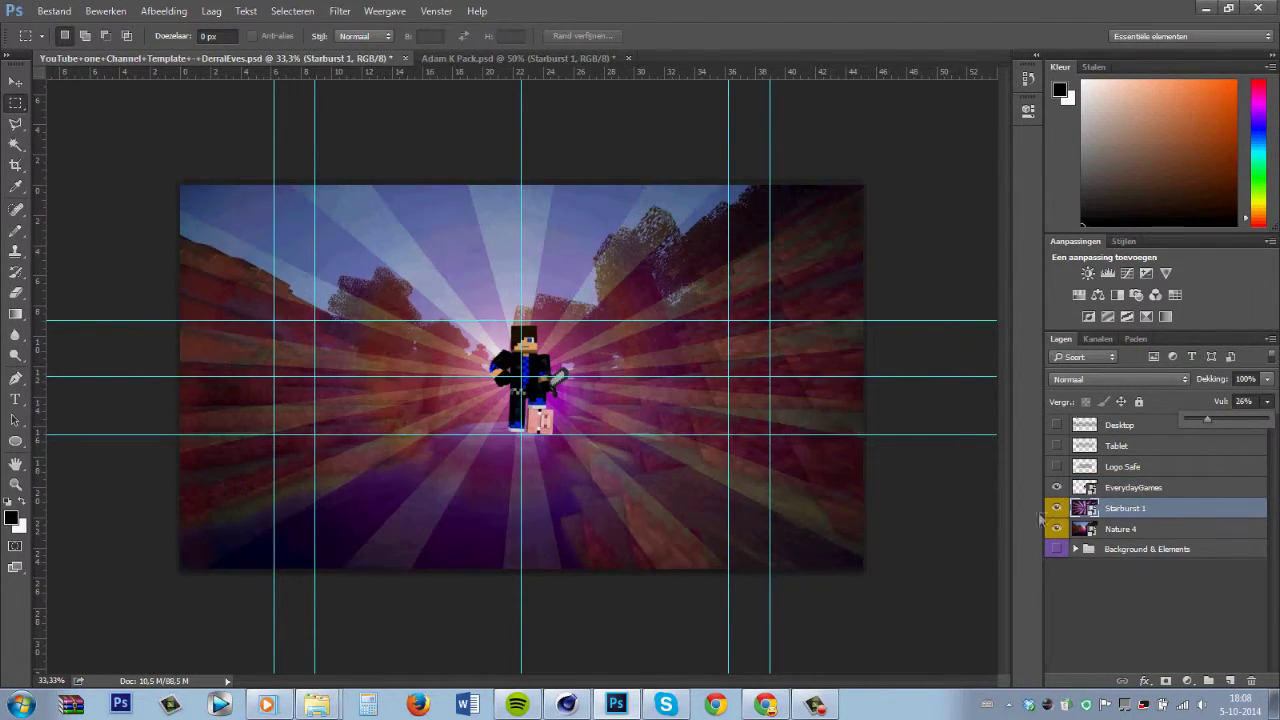
# - Turn on a Gradient Overlay (Verloopbedekking) in Starburst 1's blending options and edit its gradient
pyautogui.rightClick(1143, 510)
pyautogui.click(1047, 163)
pyautogui.click(390, 310)
pyautogui.click(645, 194)
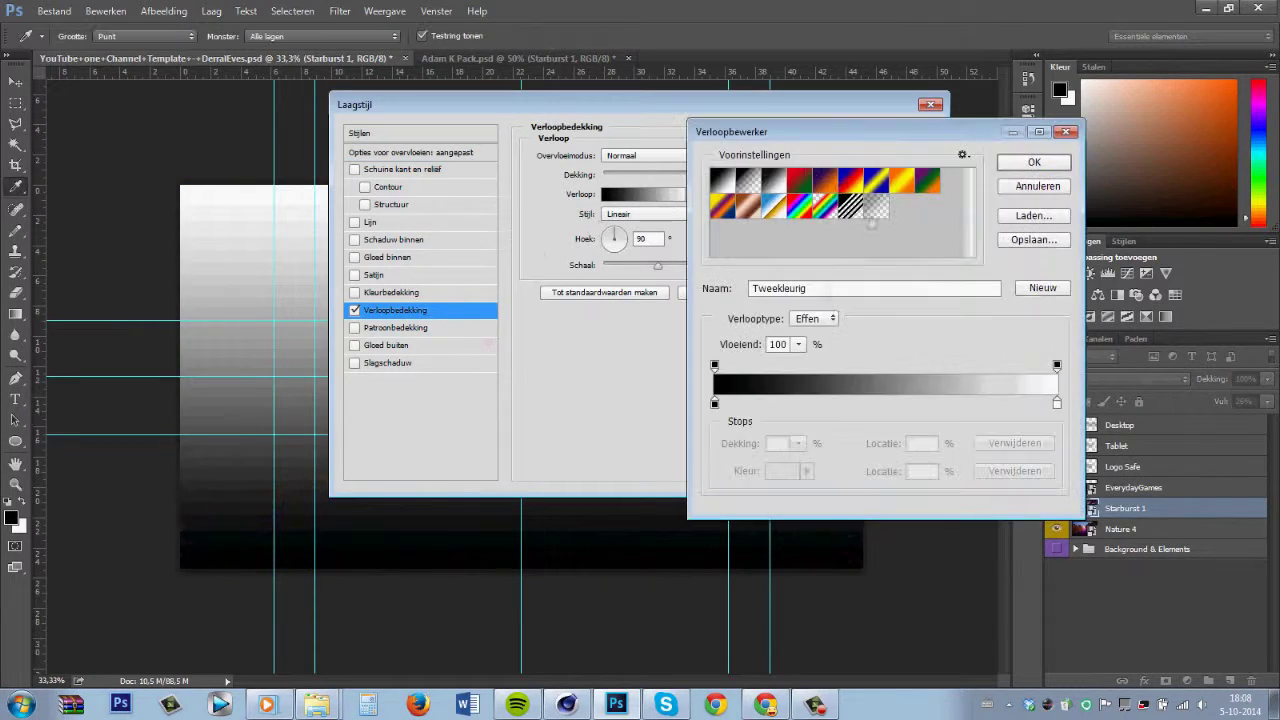
# - Load a saved gradient preset set into the Gradient Editor
pyautogui.click(1034, 215)
pyautogui.press('Escape')
pyautogui.click(1034, 215)
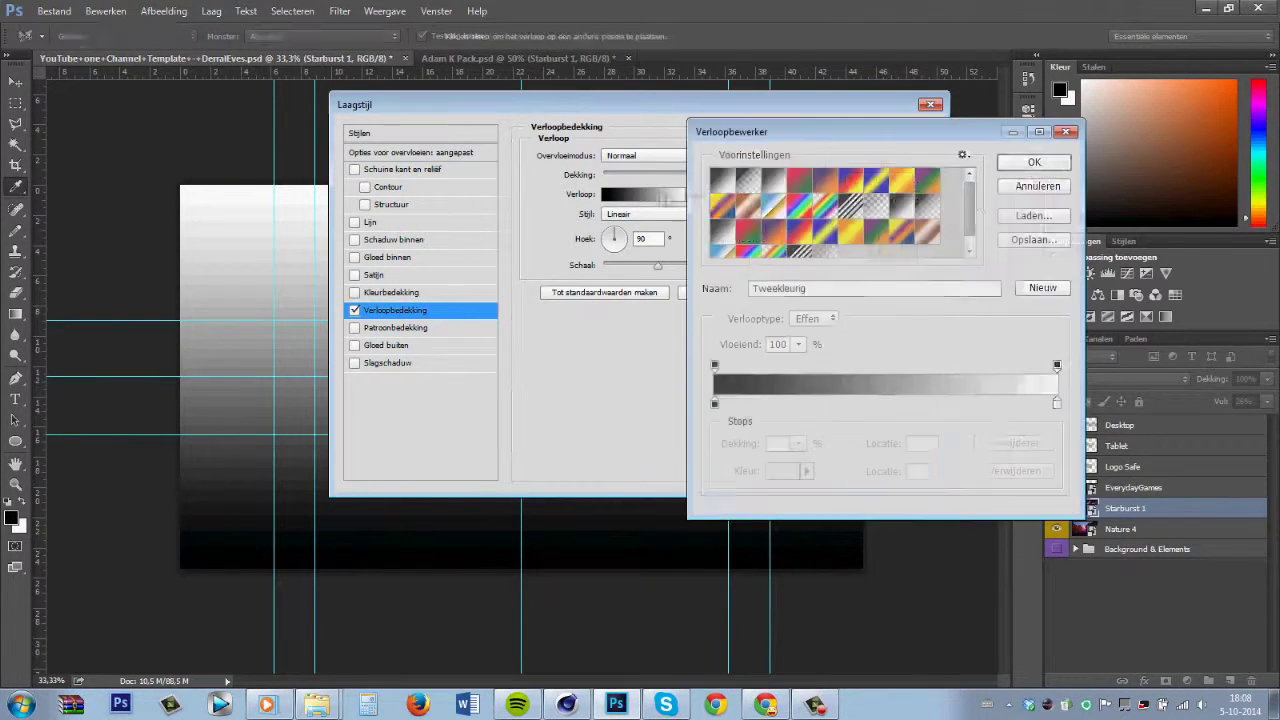
pyautogui.press('Return')
pyautogui.scroll(5, 840, 210)
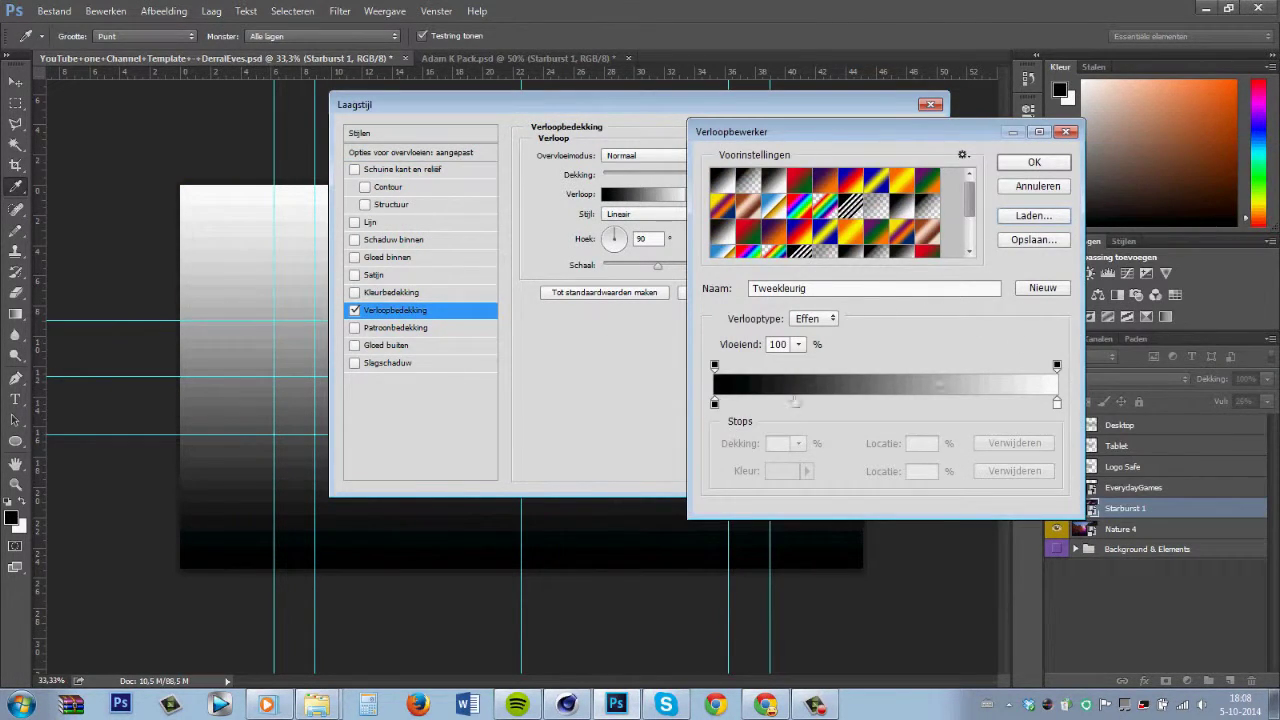
# - Set the gradient stops to blue on the left and teal on the right
pyautogui.doubleClick(714, 402)
pyautogui.click(643, 258)
pyautogui.click(480, 197)
pyautogui.click(577, 220)
pyautogui.click(815, 163)
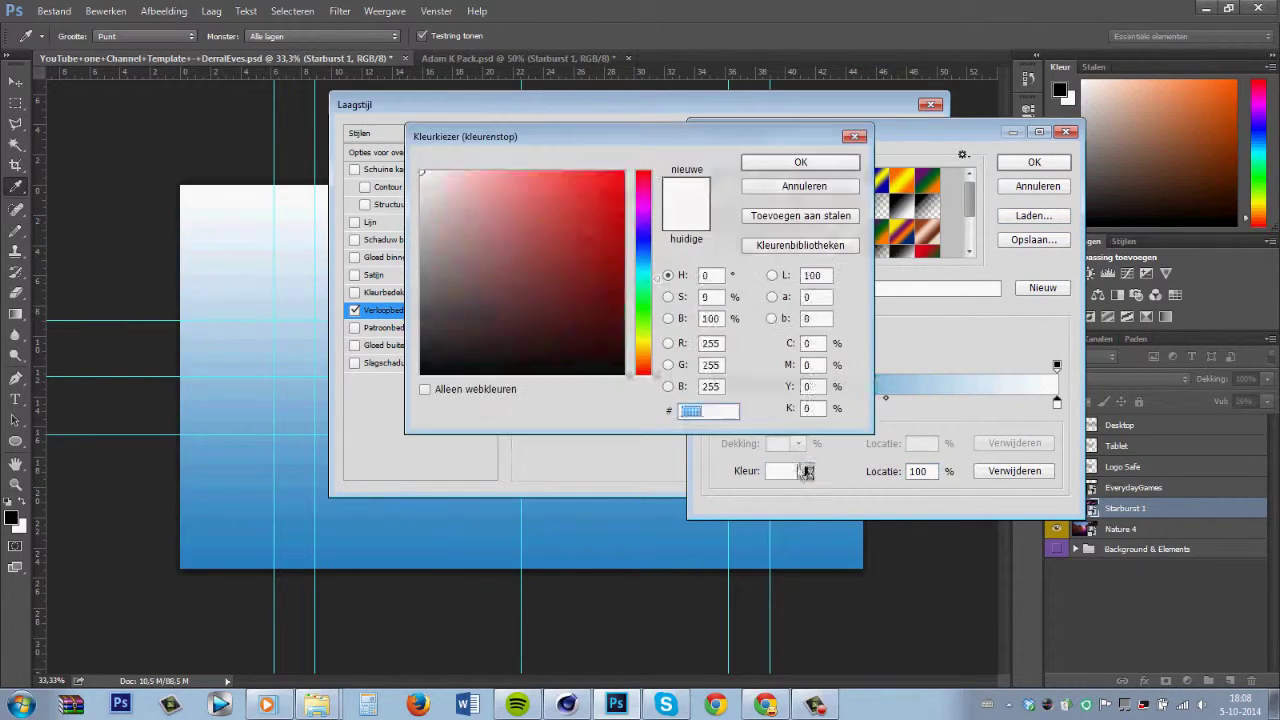
pyautogui.doubleClick(1057, 402)
pyautogui.click(591, 263)
pyautogui.click(800, 163)
# - Lower the gradient overlay's opacity and apply the layer style
pyautogui.click(1034, 162)
pyautogui.moveTo(690, 173); pyautogui.dragTo(626, 173)
pyautogui.click(889, 131)
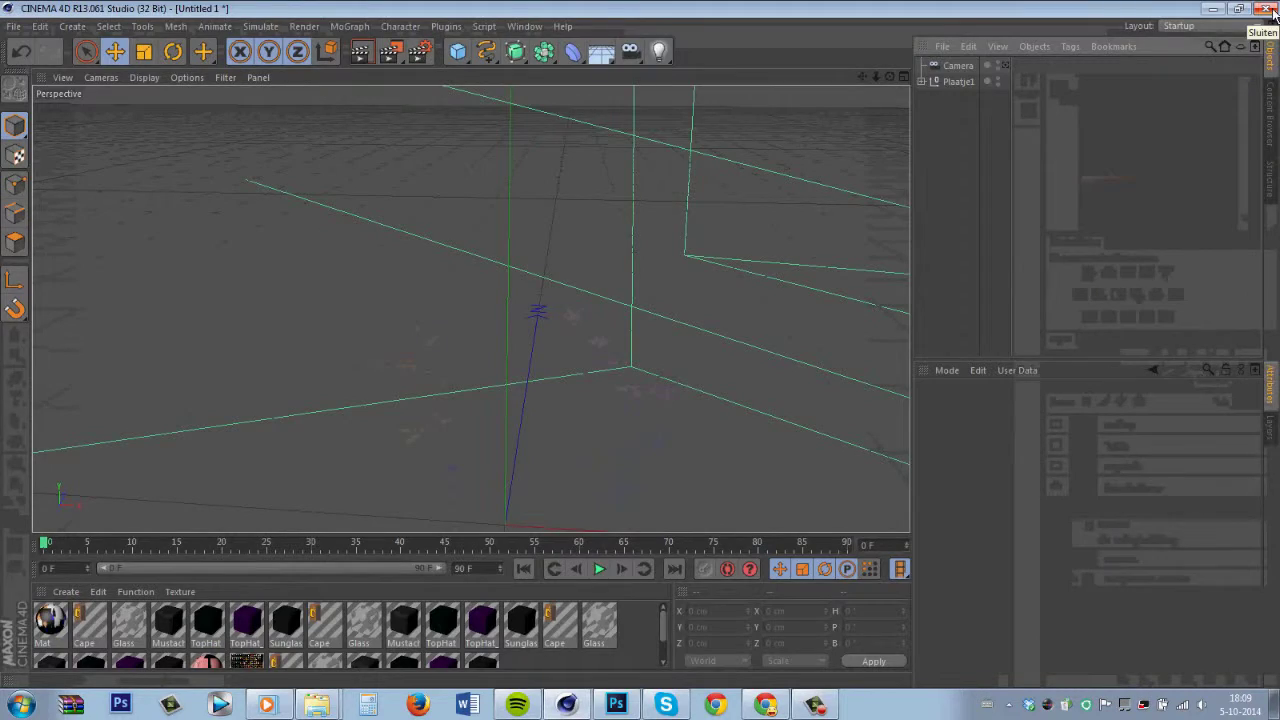
# - Quit Cinema 4D without saving and open a conversation in the chat program
pyautogui.click(1268, 9)
pyautogui.click(654, 411)
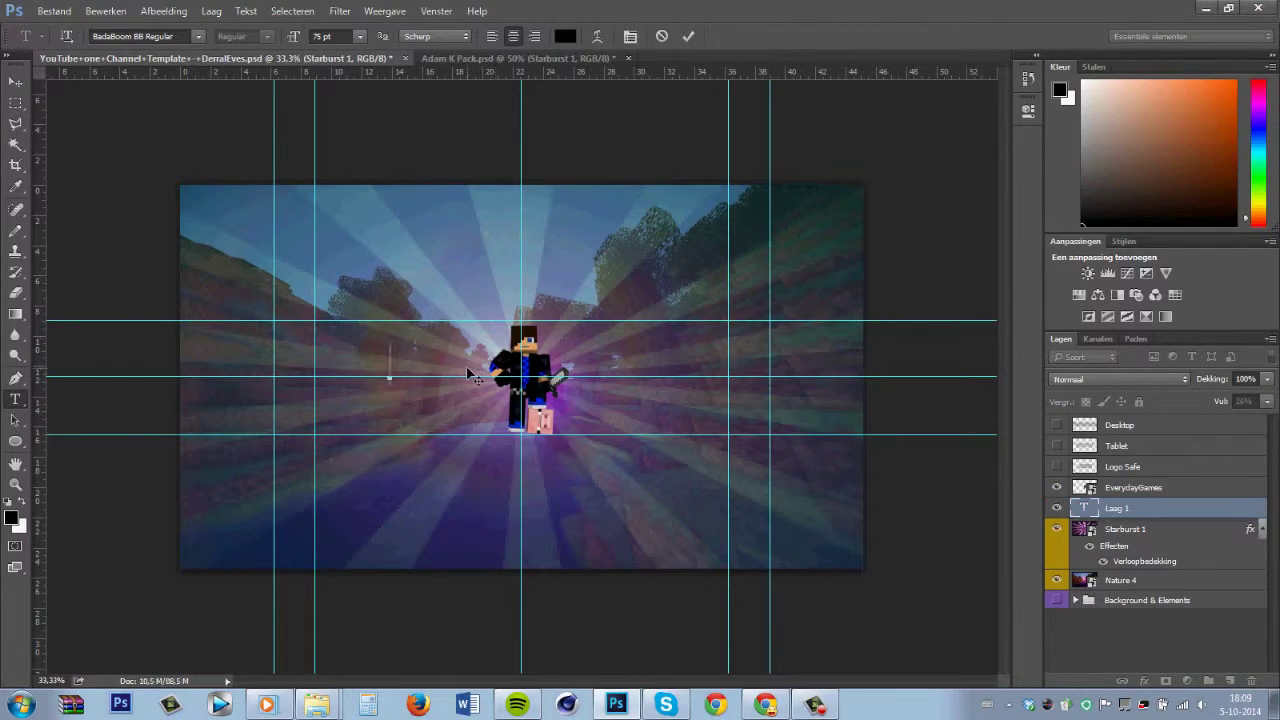
pyautogui.click(665, 705)
pyautogui.click(70, 219)
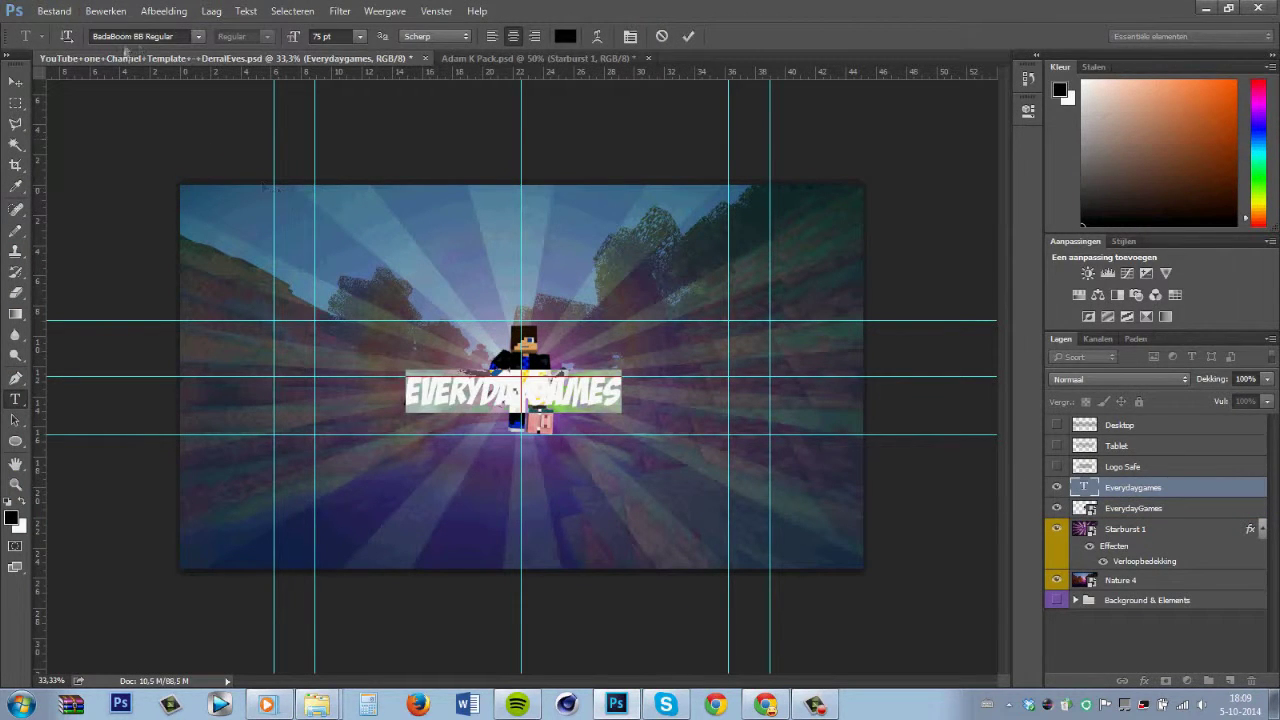
# - Copy Starburst 1's layer style and paste it onto the EverydayGames character layer
pyautogui.rightClick(1140, 528)
pyautogui.click(1000, 121)
pyautogui.press('Escape')
pyautogui.rightClick(1124, 528)
pyautogui.click(1010, 452)
# - Paste the same gradient overlay layer style onto the title text layer
pyautogui.rightClick(1140, 508)
pyautogui.click(1025, 481)
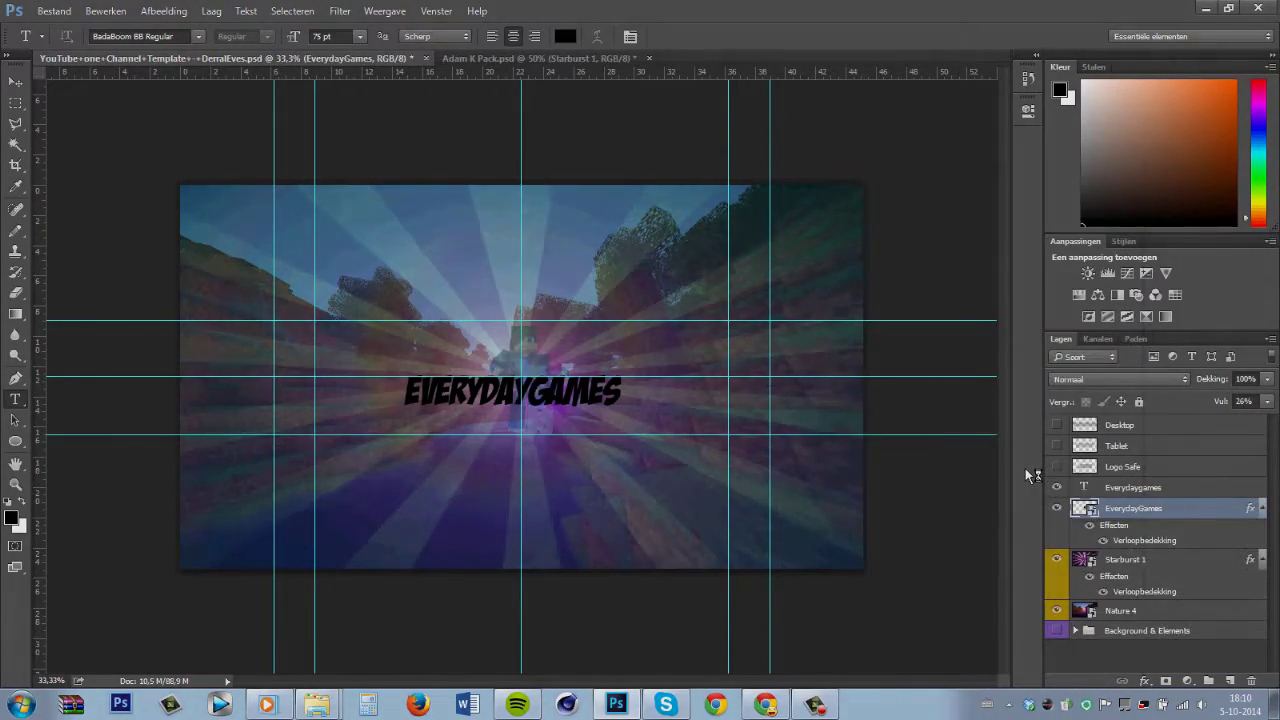
pyautogui.rightClick(1140, 487)
pyautogui.click(978, 555)
# - Review the title text's gradient overlay in its blending options
pyautogui.rightClick(1140, 487)
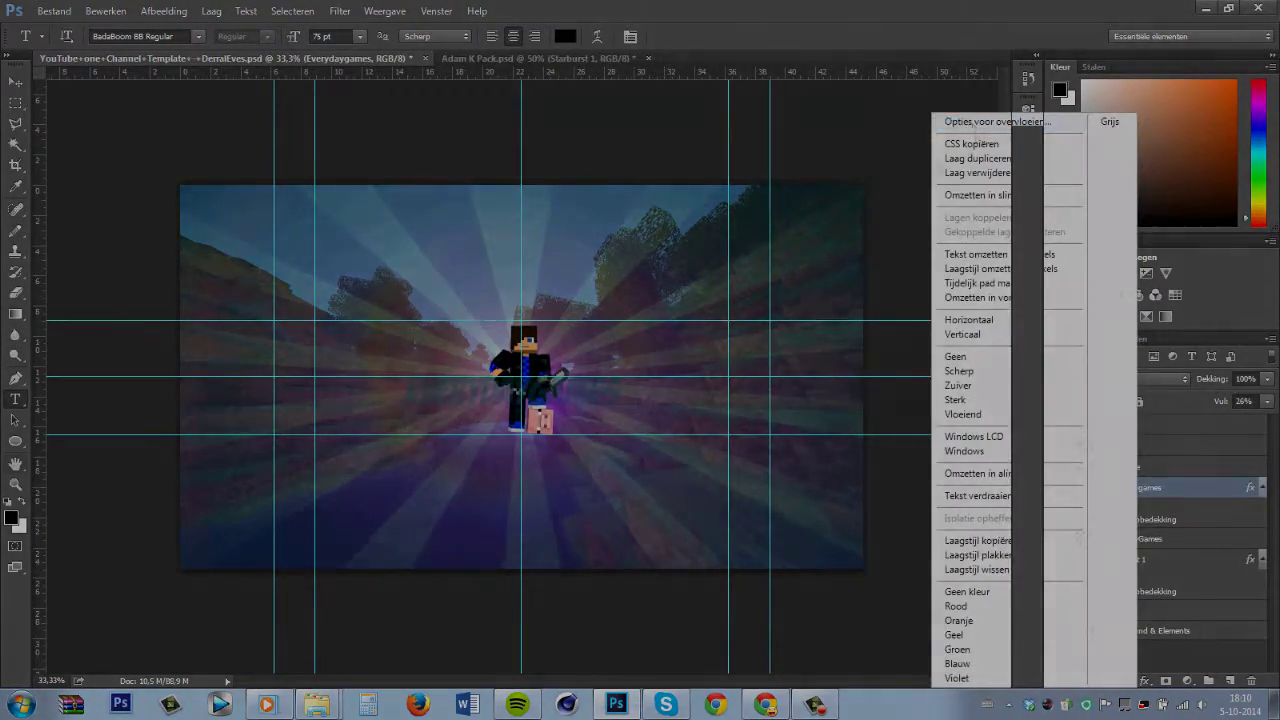
pyautogui.click(1000, 121)
pyautogui.click(697, 269)
pyautogui.press('Return')
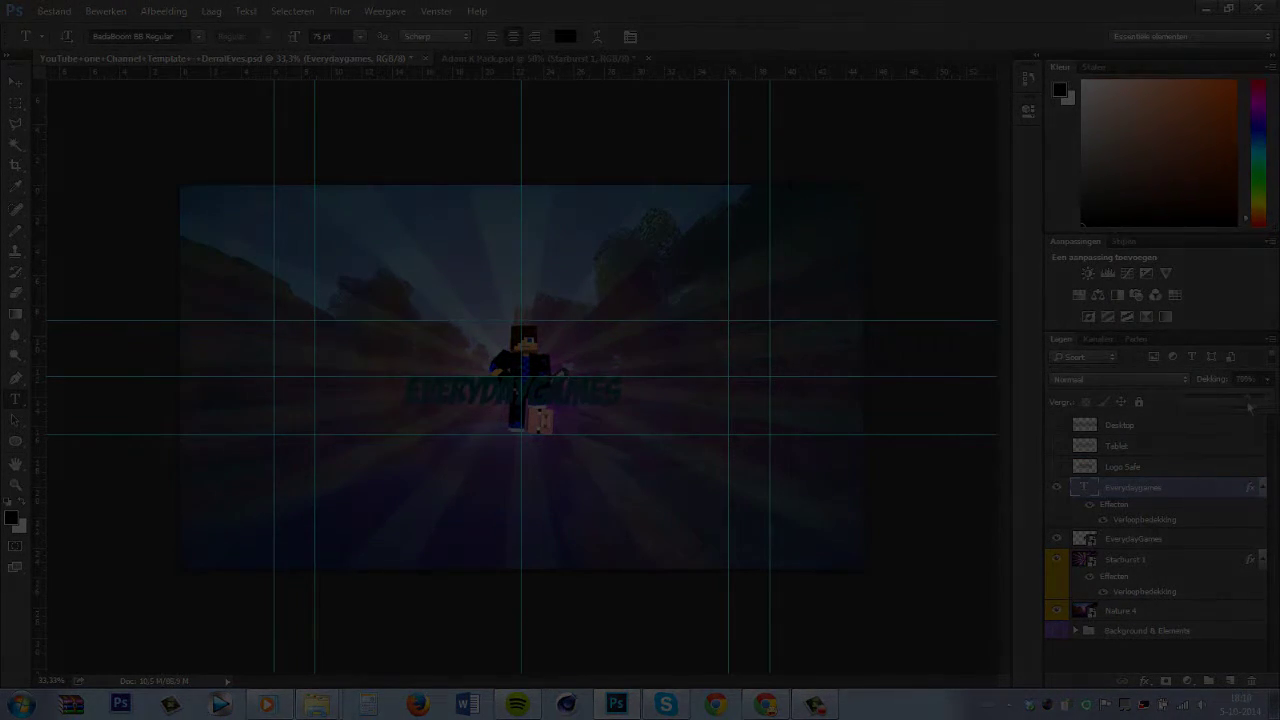
pyautogui.rightClick(1145, 490)
pyautogui.click(1000, 120)
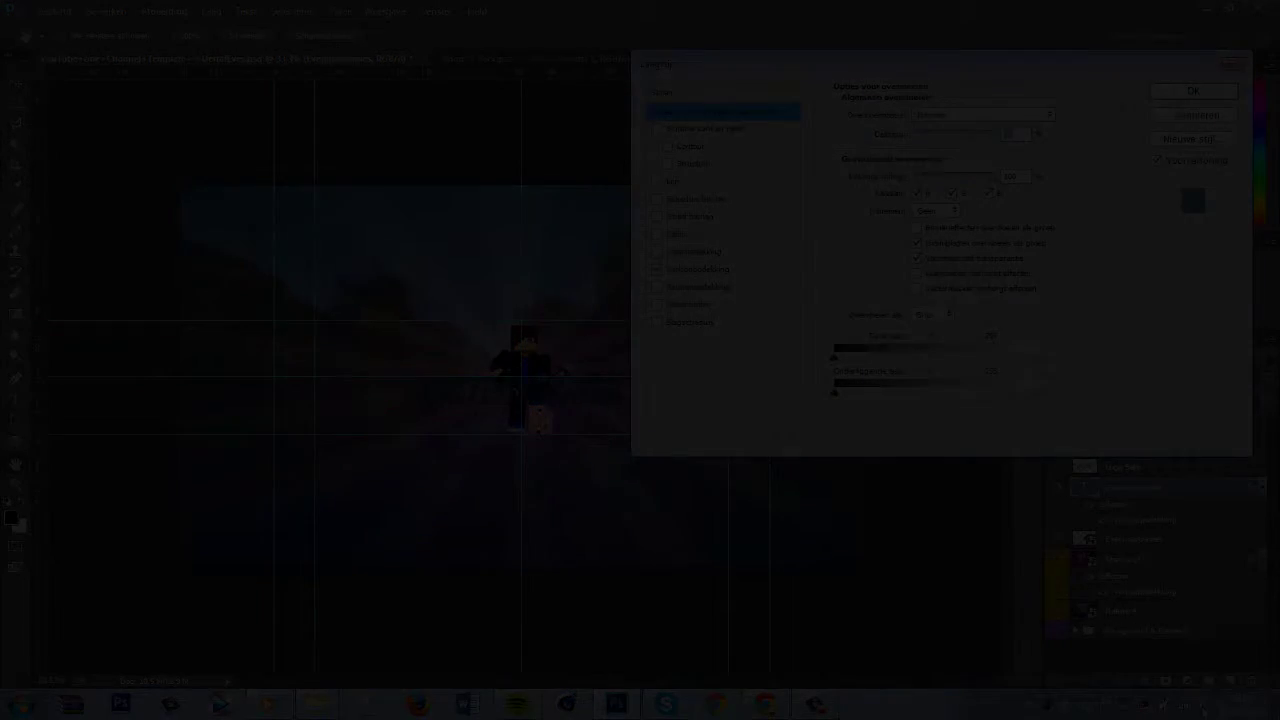